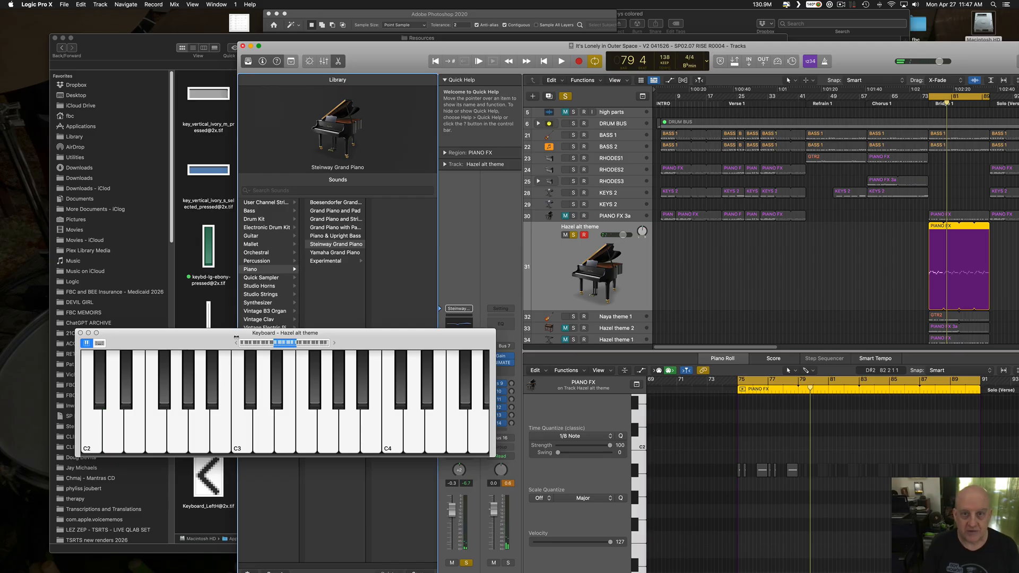
# Switch to Finder and show the package contents of Logic Pro X.app from the Applications folder.
pyautogui.click(124, 53)
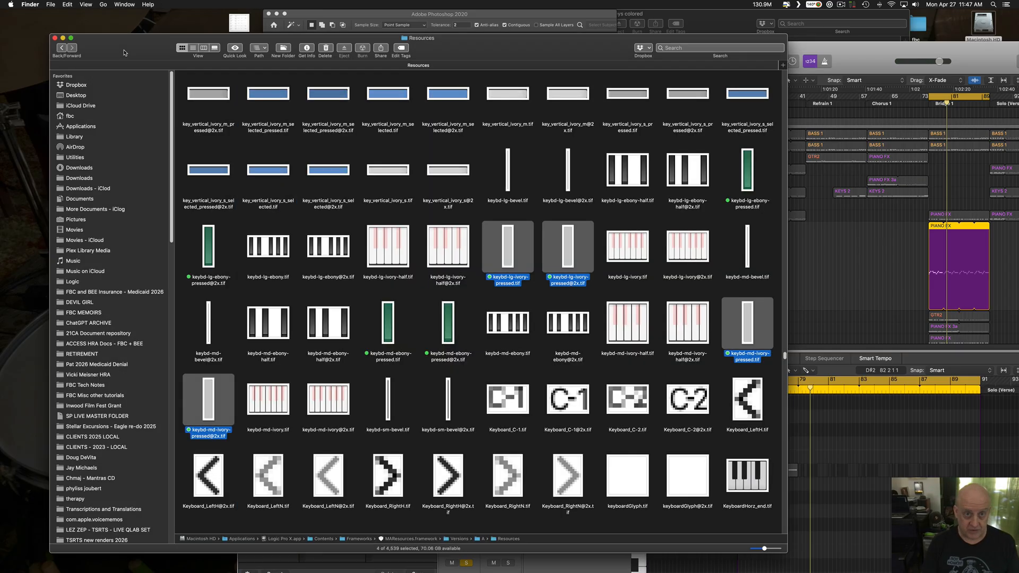
pyautogui.doubleClick(983, 24)
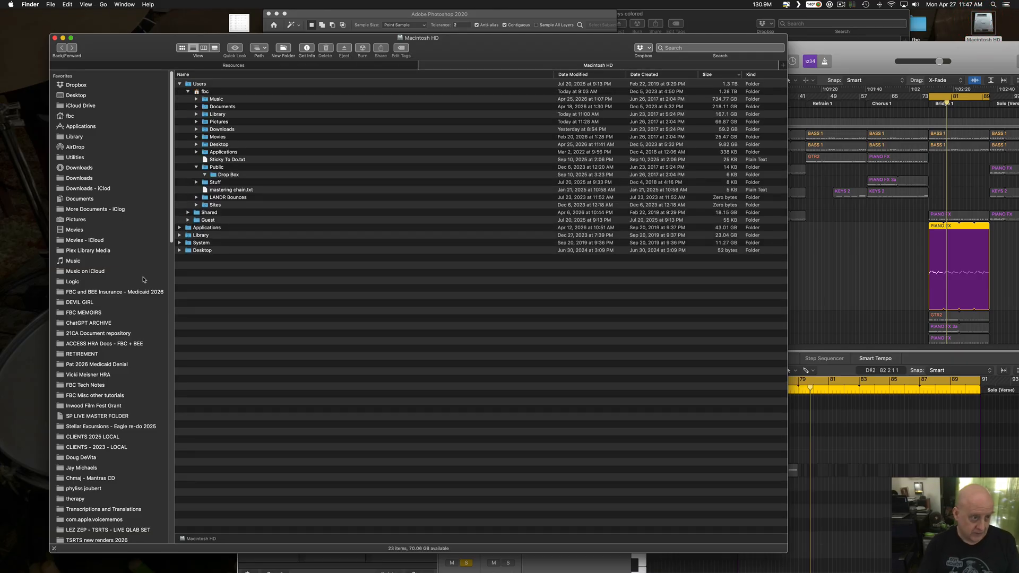
pyautogui.click(85, 129)
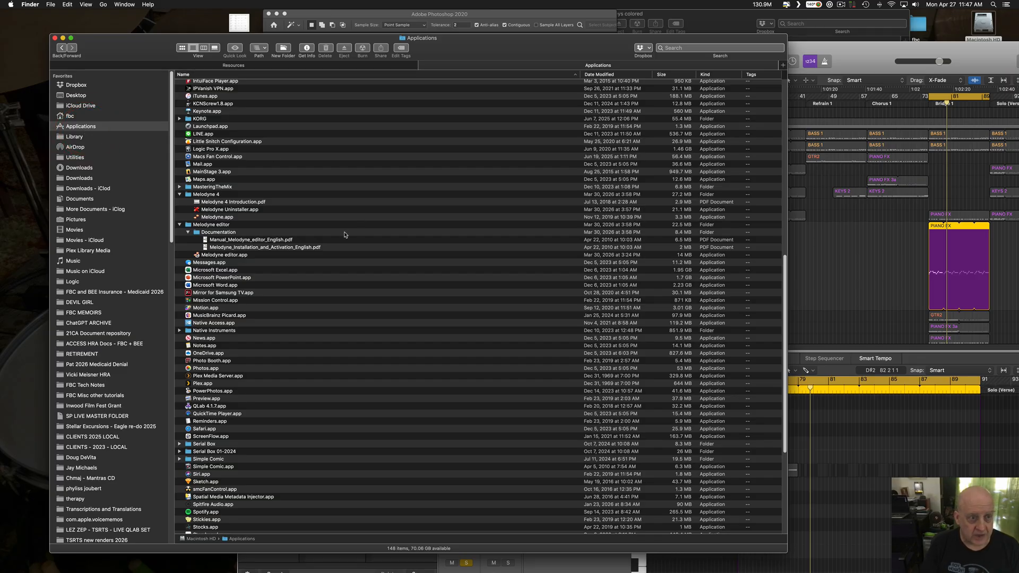
pyautogui.scroll(5, 320, 176)
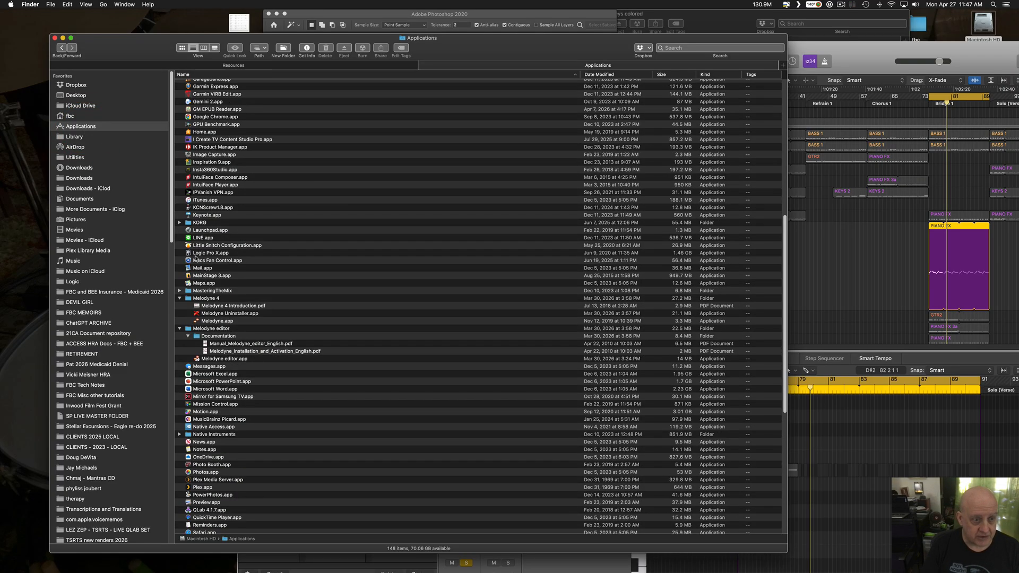
pyautogui.click(196, 254)
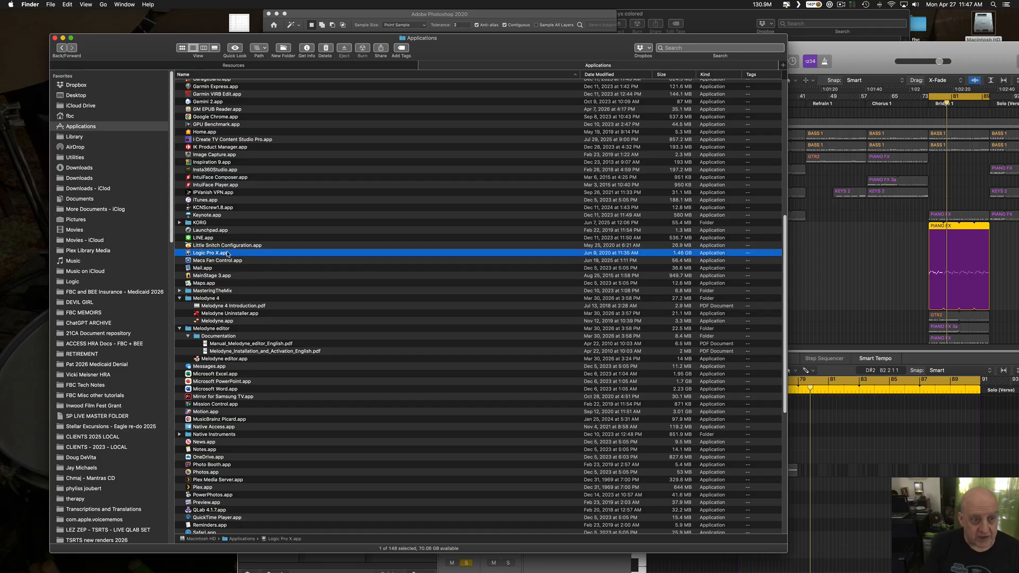
pyautogui.rightClick(228, 254)
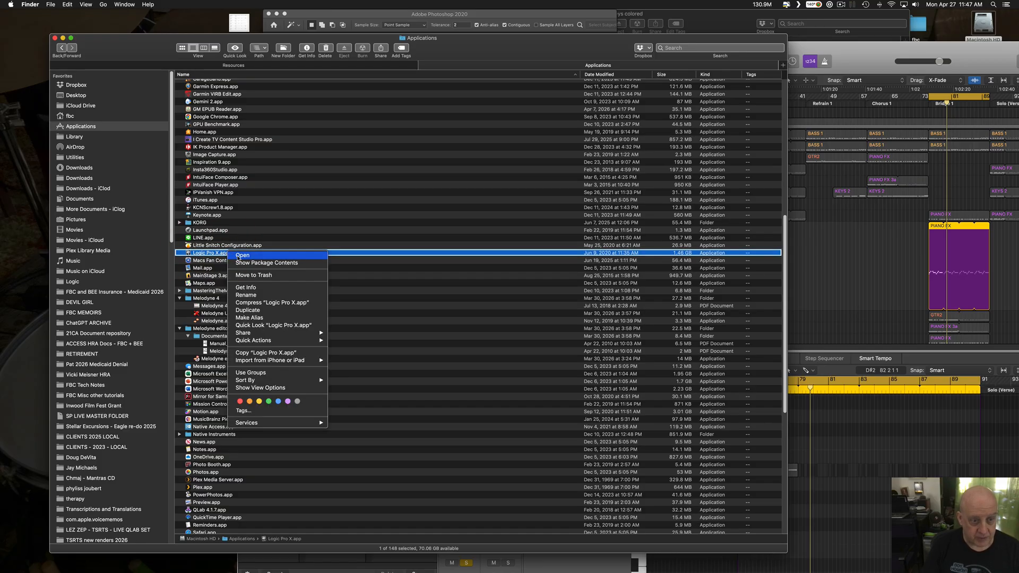
pyautogui.click(259, 263)
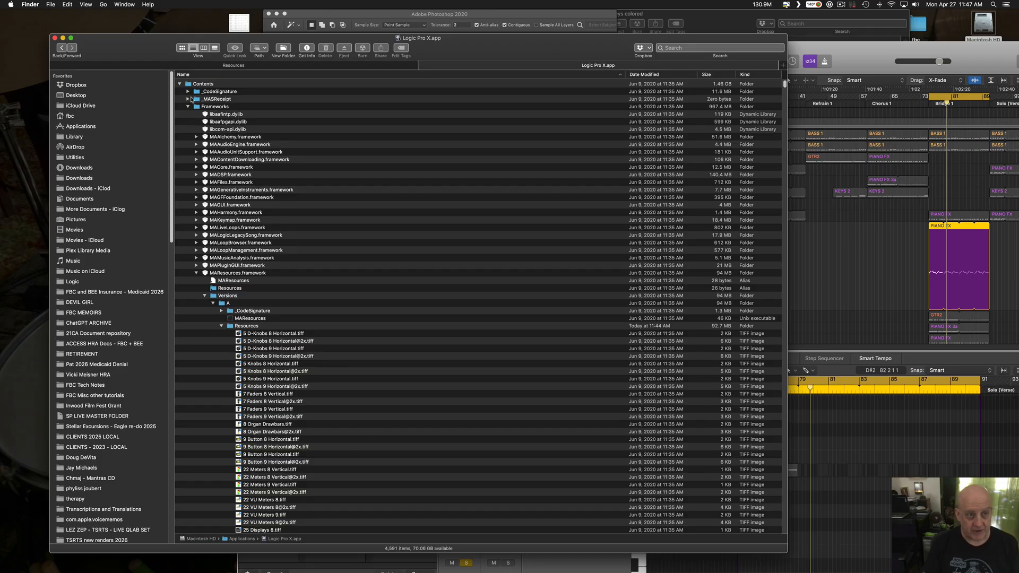
# Examine the package's MAResources.framework/Versions/A/Resources folder and the keyboard key images it holds.
pyautogui.scroll(-1, 377, 317)
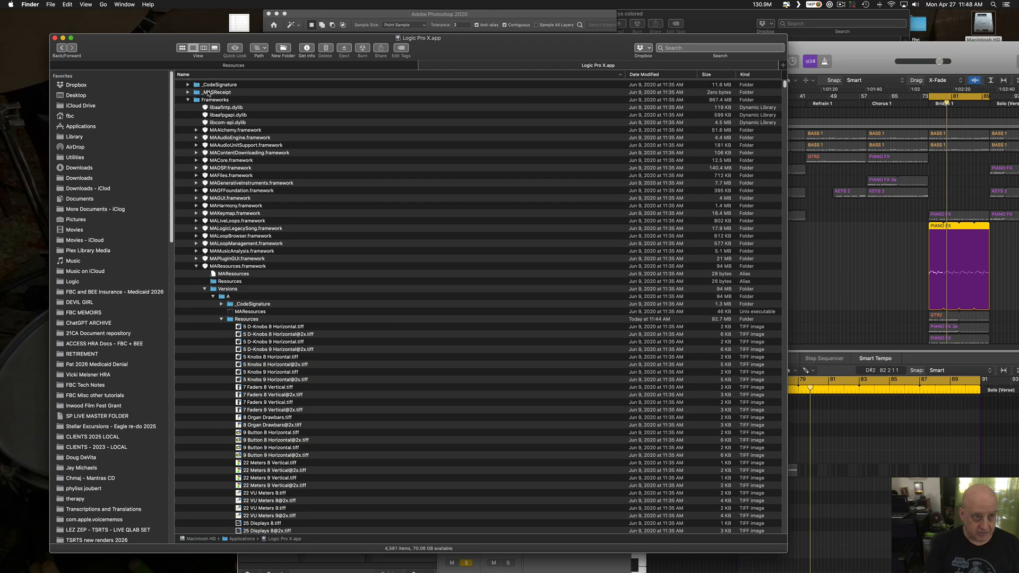
pyautogui.scroll(1, 281, 159)
pyautogui.scroll(-5, 249, 287)
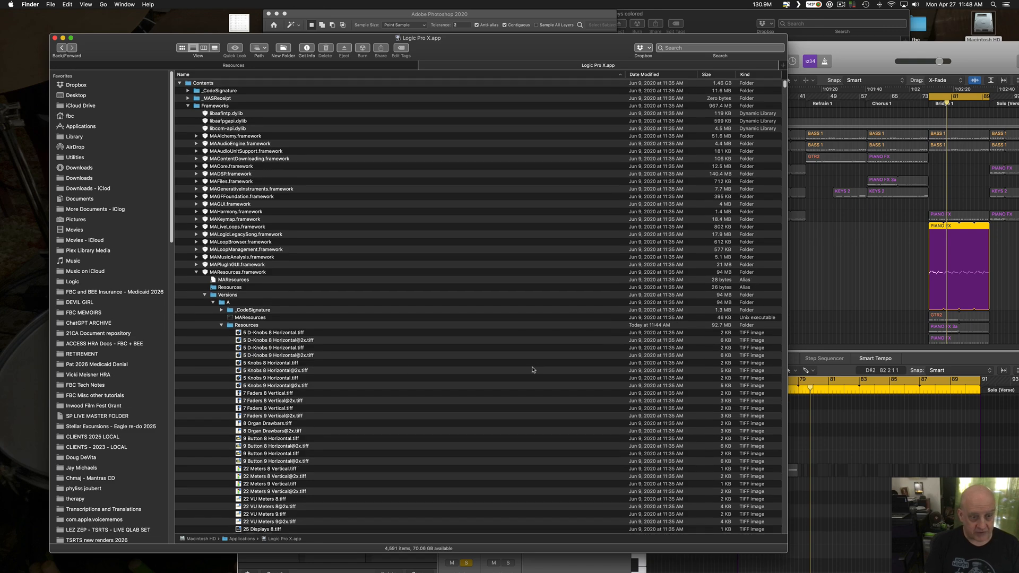
pyautogui.scroll(5, 354, 478)
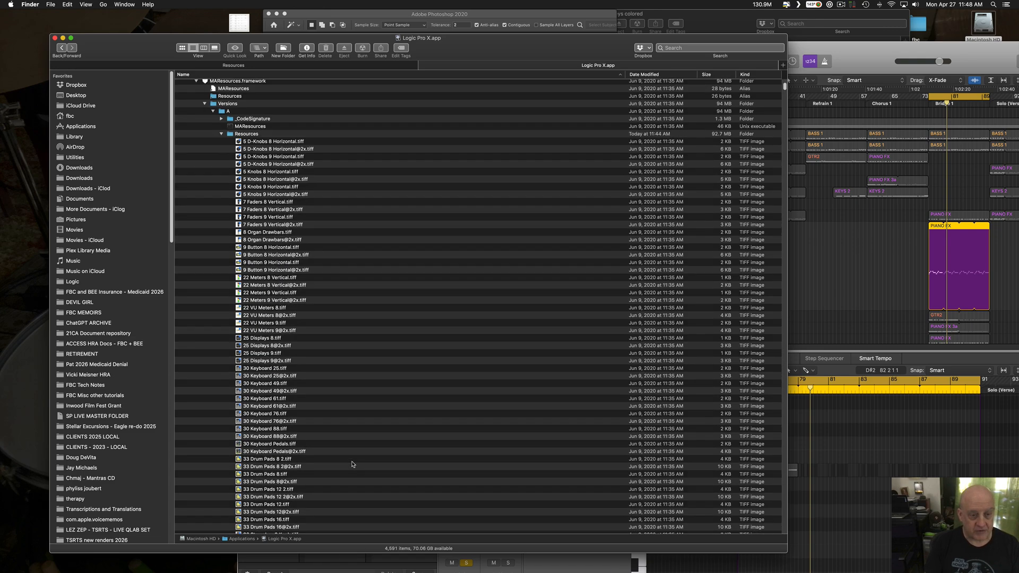
pyautogui.click(174, 67)
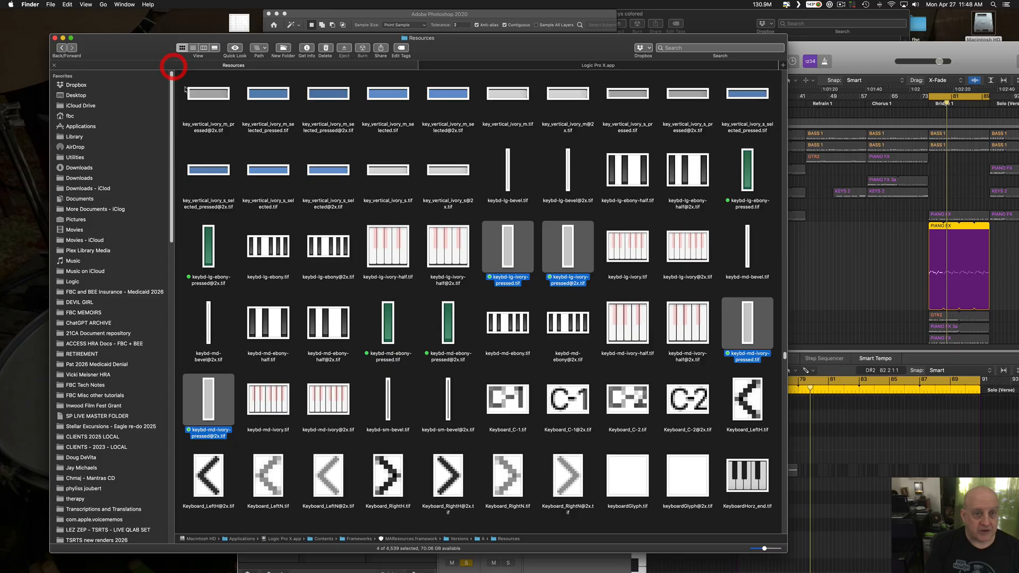
pyautogui.scroll(4, 641, 305)
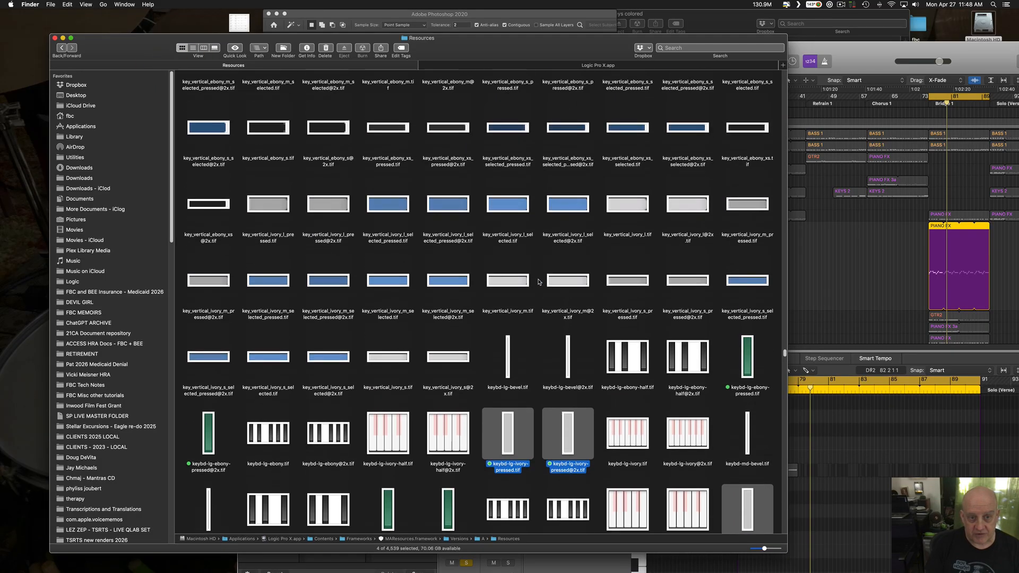
pyautogui.scroll(-5, 539, 282)
pyautogui.scroll(-1, 539, 282)
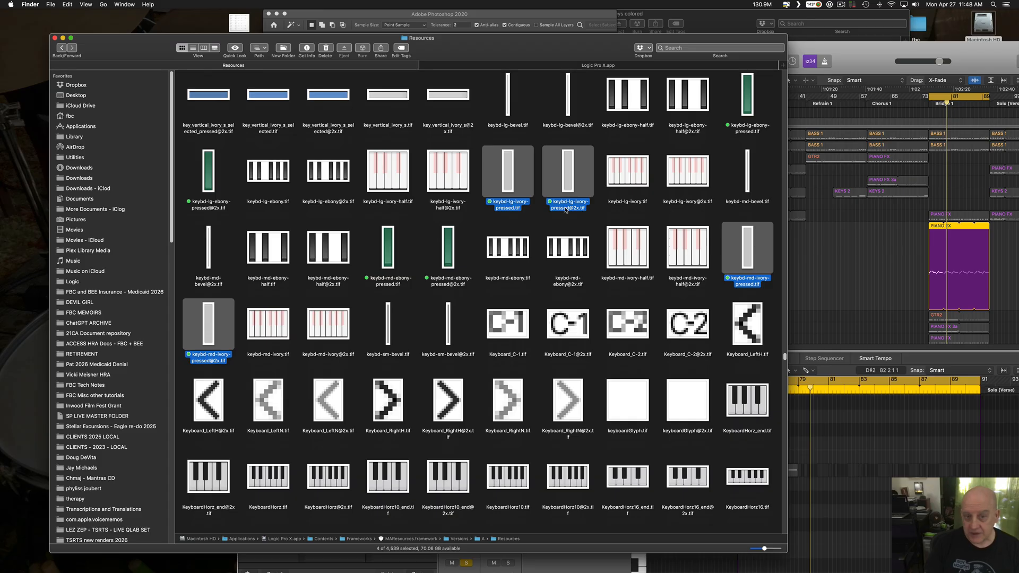
# Bring the Logic keys colored folder window forward to view its key image files, and close it.
pyautogui.scroll(2, 483, 247)
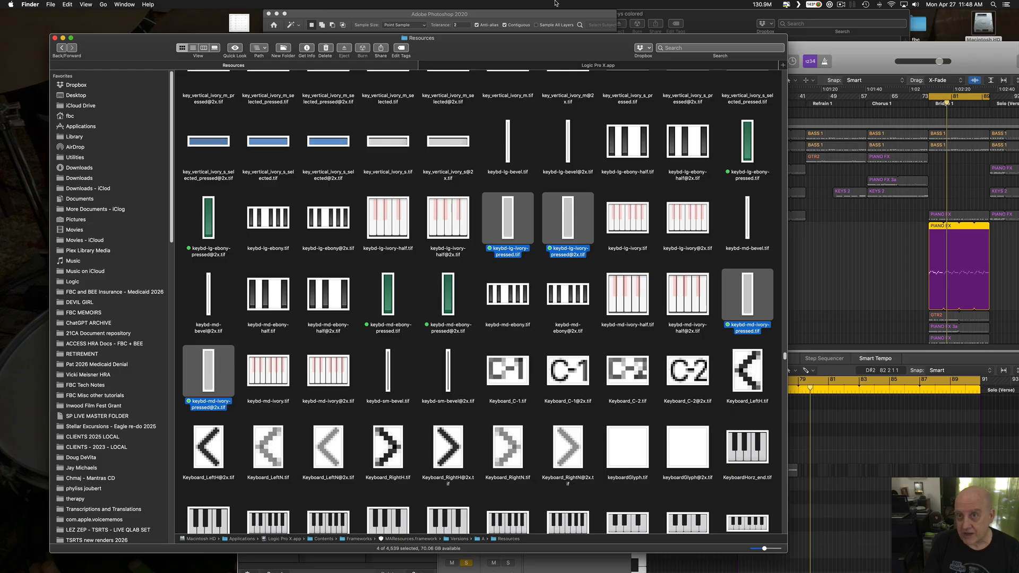
pyautogui.moveTo(715, 22); pyautogui.dragTo(801, 21)
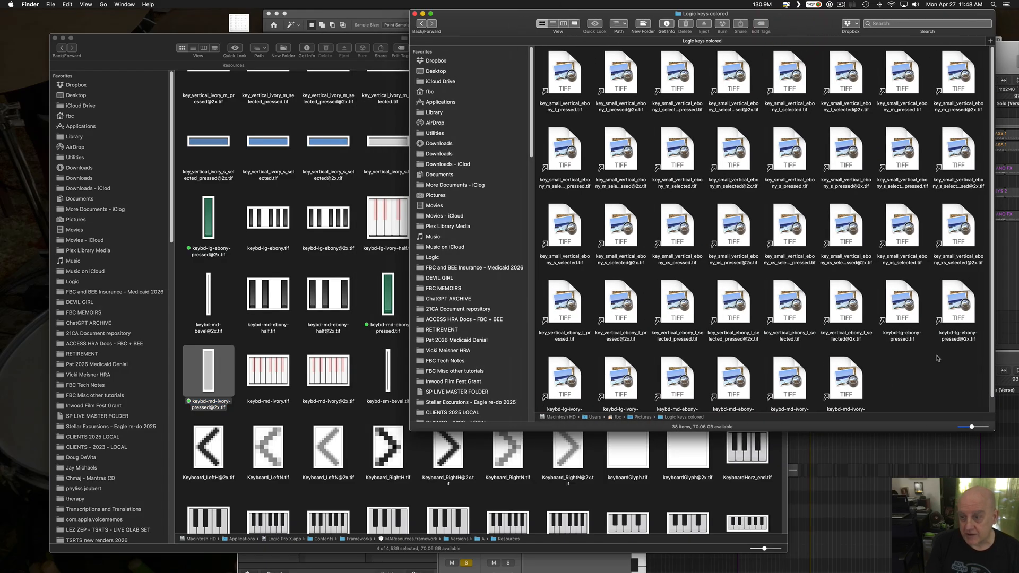
pyautogui.click(416, 13)
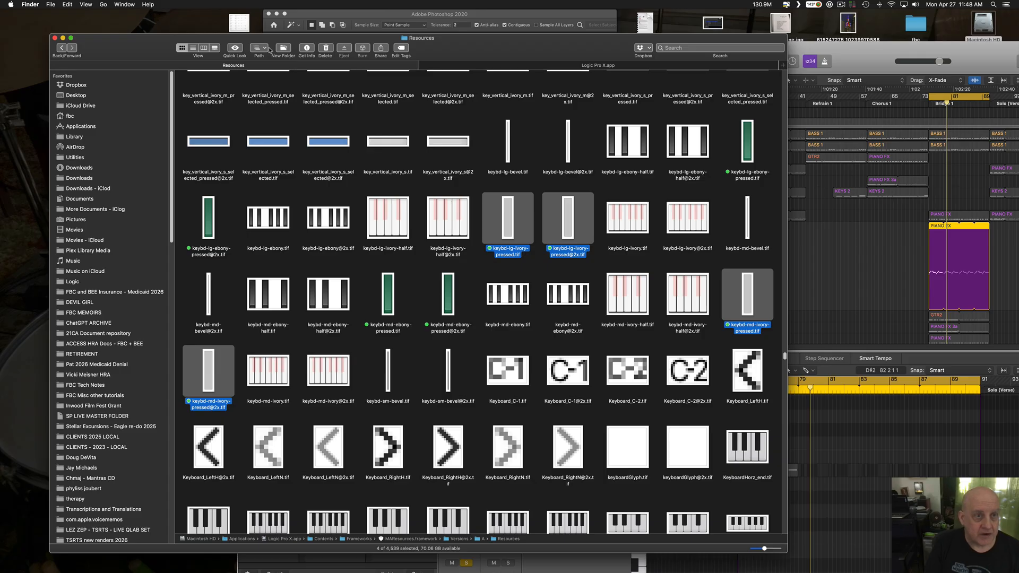
# Switch to Firefox and read the forum post on swapping the pressed key graphics, with the window moved fully into view.
pyautogui.moveTo(202, 570)
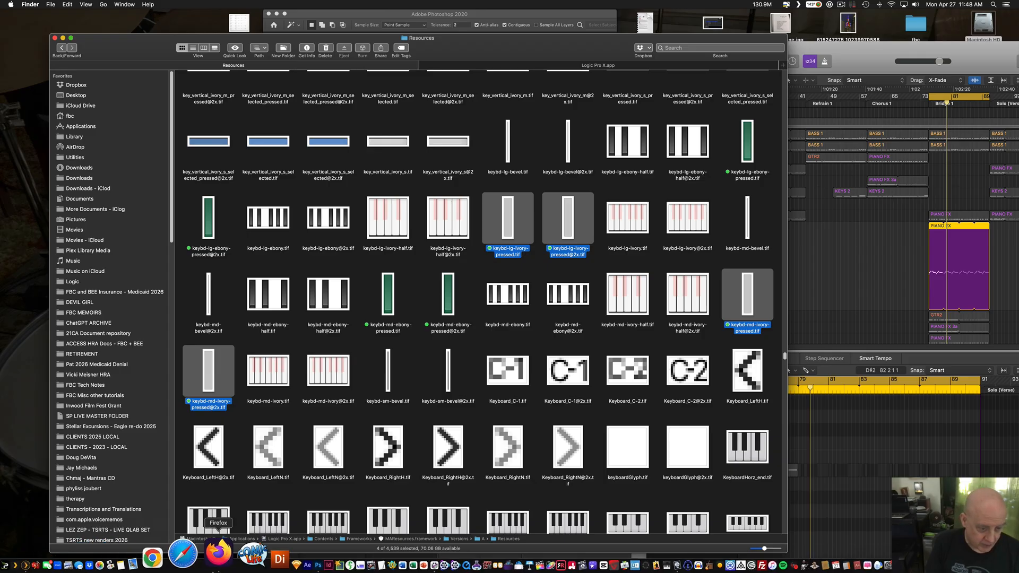
pyautogui.click(251, 556)
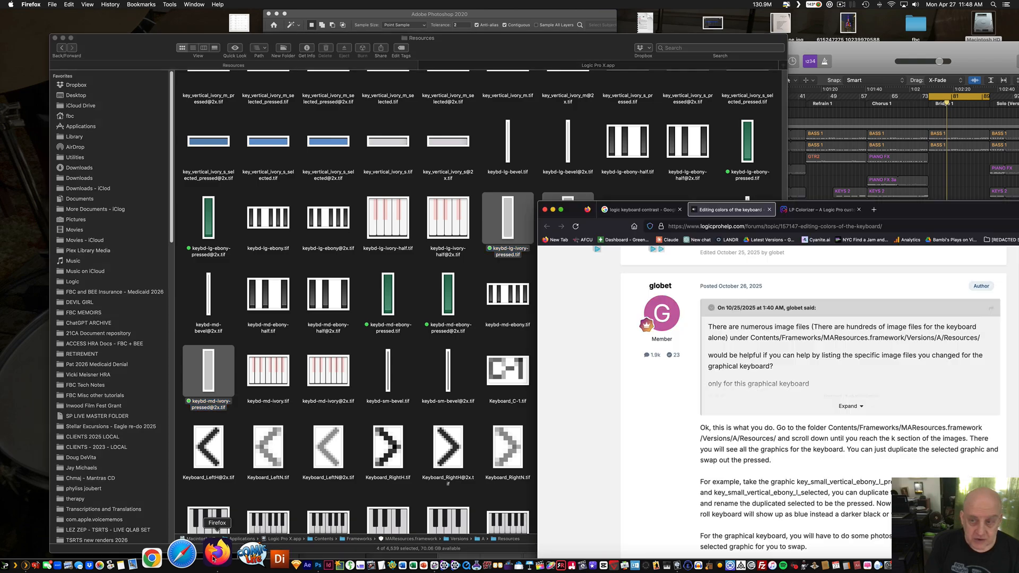
pyautogui.moveTo(998, 222); pyautogui.dragTo(946, 70)
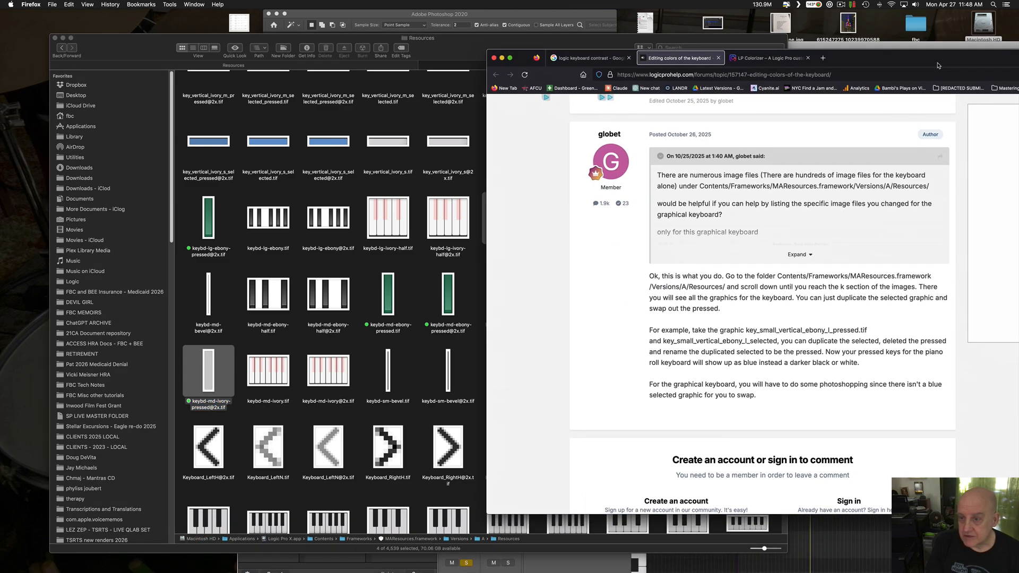
pyautogui.click(896, 116)
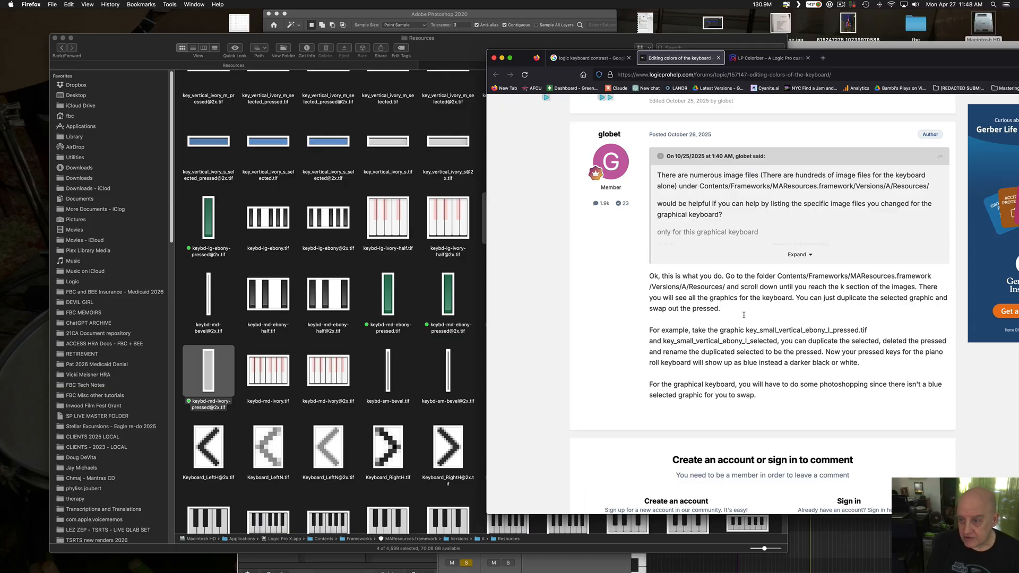
# Move the browser window aside and check the folder path of the Resources folder in Finder.
pyautogui.moveTo(525, 60); pyautogui.dragTo(870, 347)
pyautogui.click(513, 57)
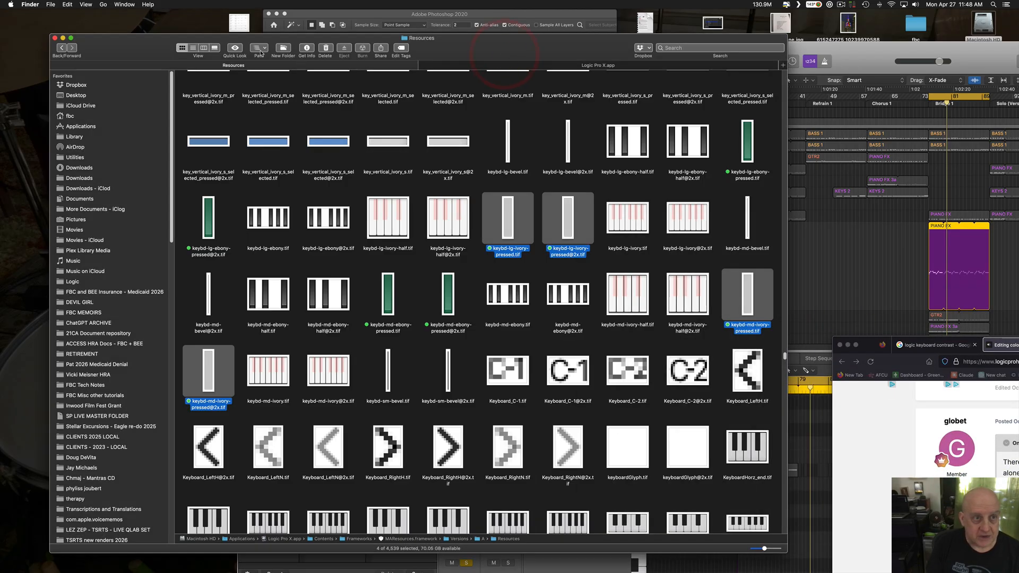
pyautogui.click(258, 47)
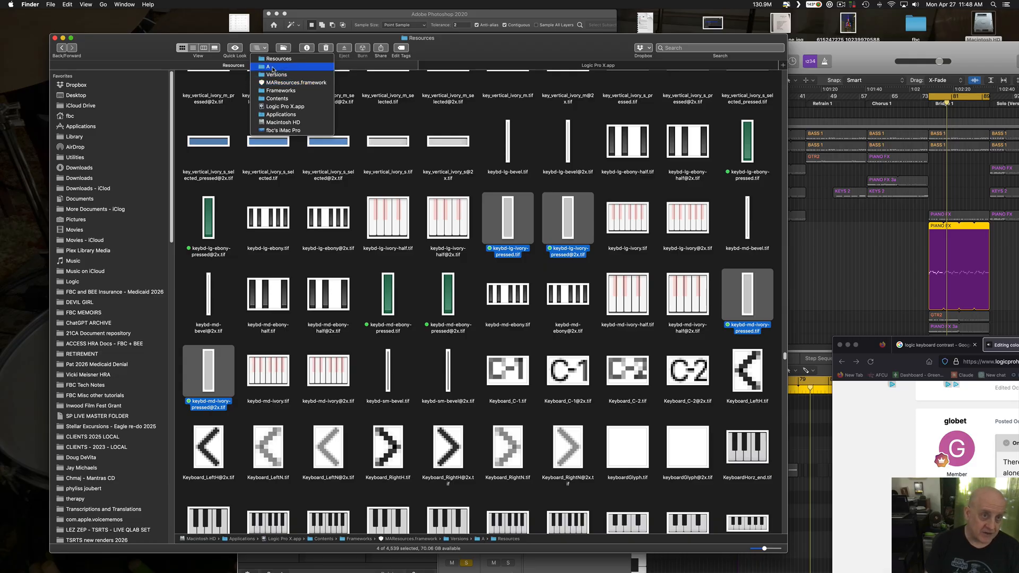
pyautogui.click(496, 45)
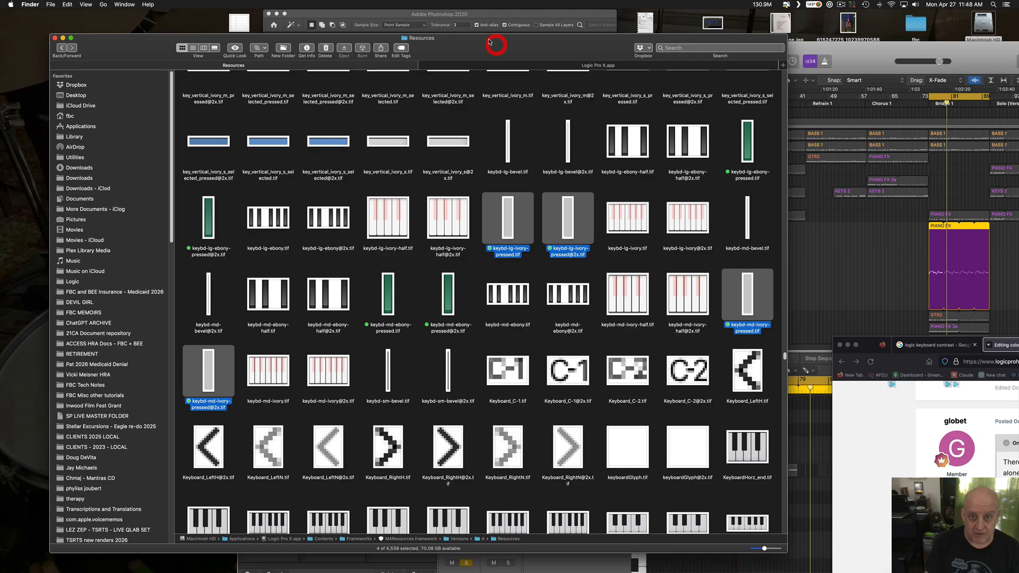
# Open the four selected ivory pressed-key TIFF images from the Resources folder in Adobe Photoshop 2020.
pyautogui.moveTo(471, 52); pyautogui.dragTo(437, 7)
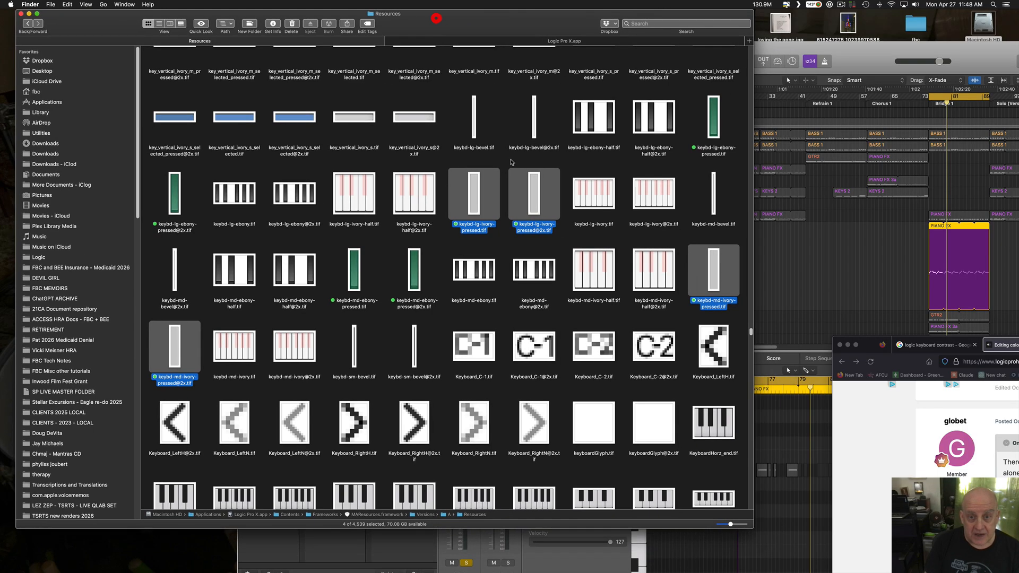
pyautogui.rightClick(472, 195)
pyautogui.moveTo(505, 219)
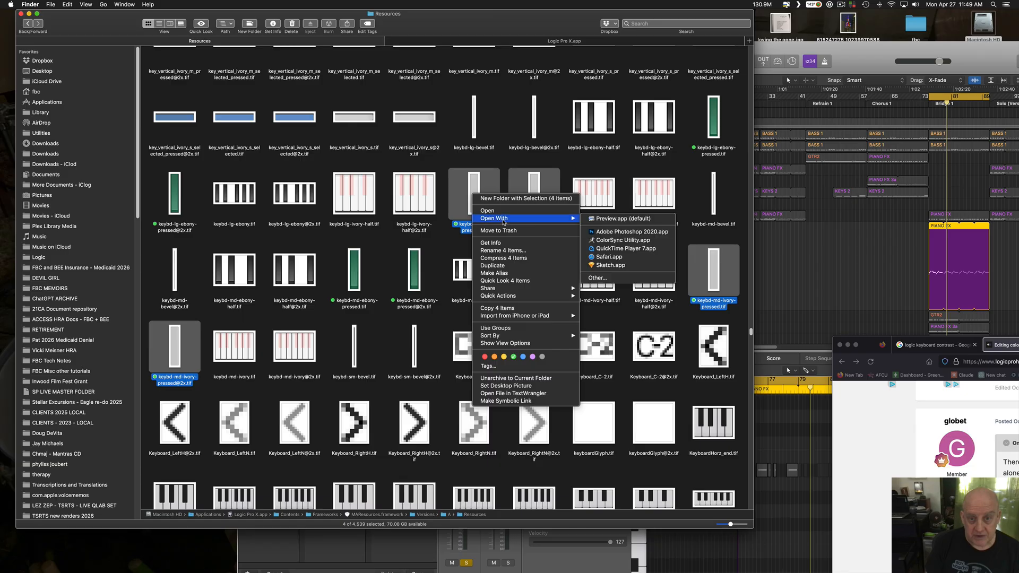
pyautogui.click(630, 232)
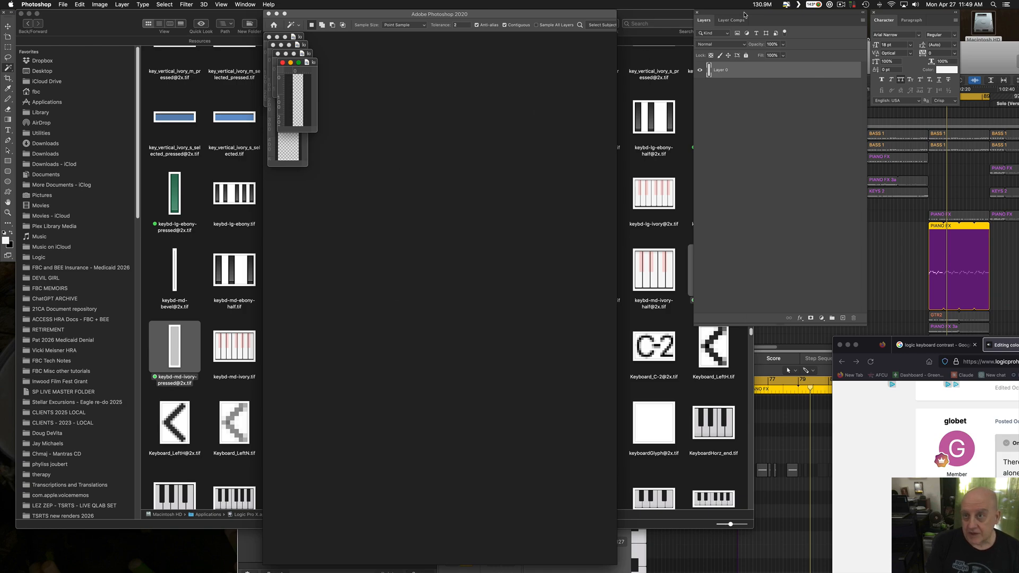
# Move the Layers panel closer to the open image windows and select Layer 0.
pyautogui.moveTo(738, 15); pyautogui.dragTo(622, 49)
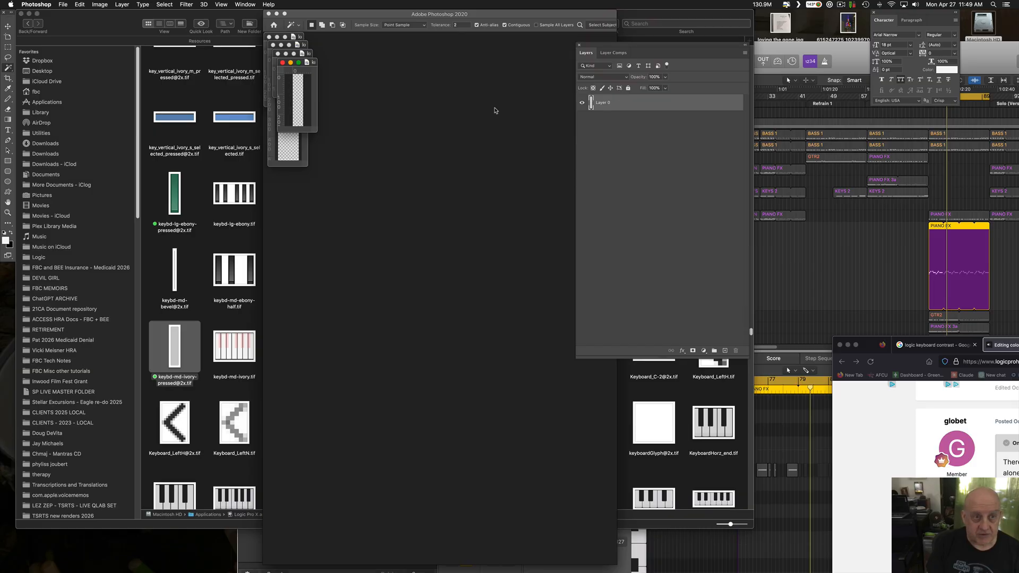
pyautogui.rightClick(672, 103)
pyautogui.click(630, 105)
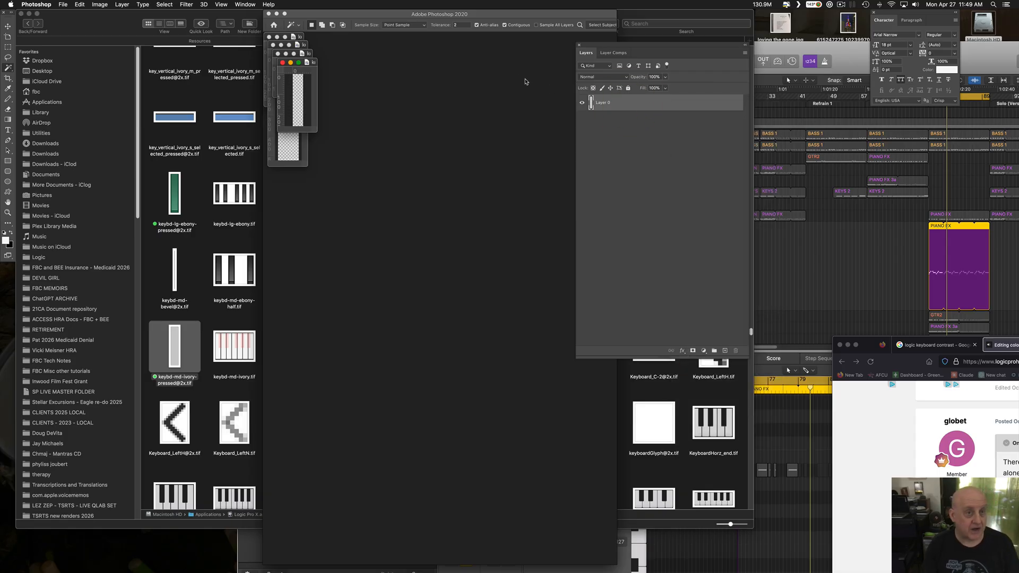
pyautogui.click(122, 4)
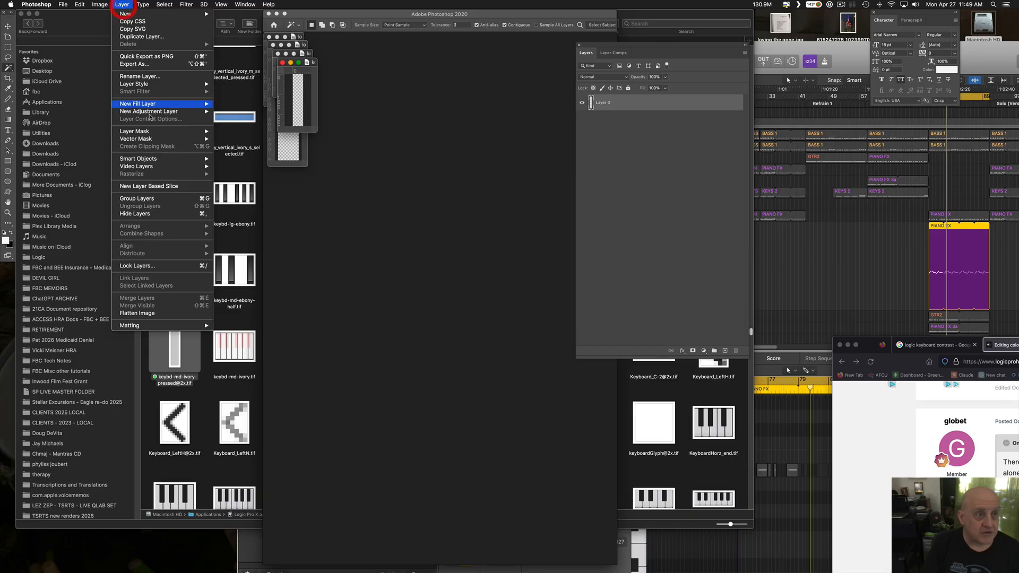
pyautogui.moveTo(174, 85)
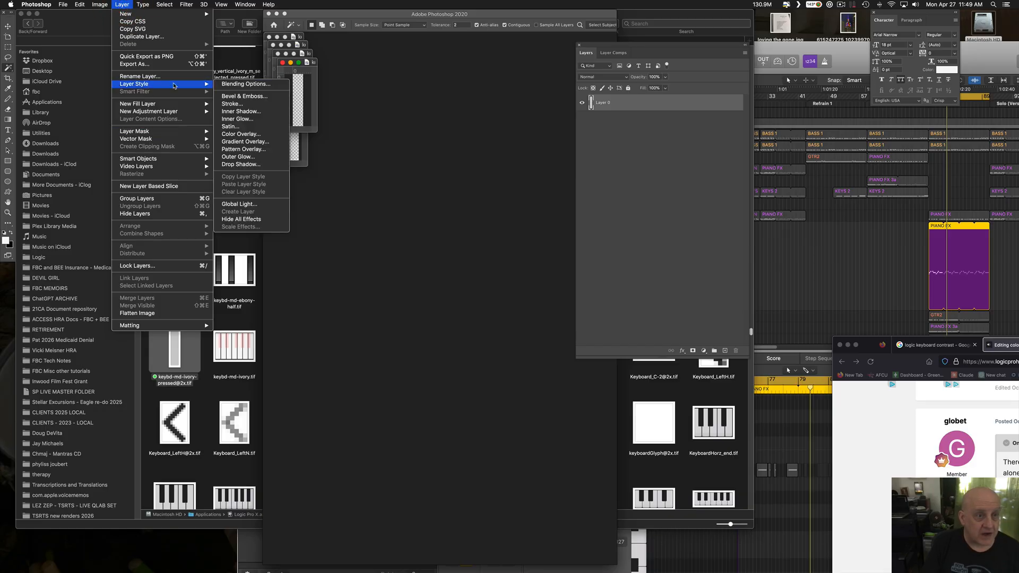
pyautogui.click(237, 133)
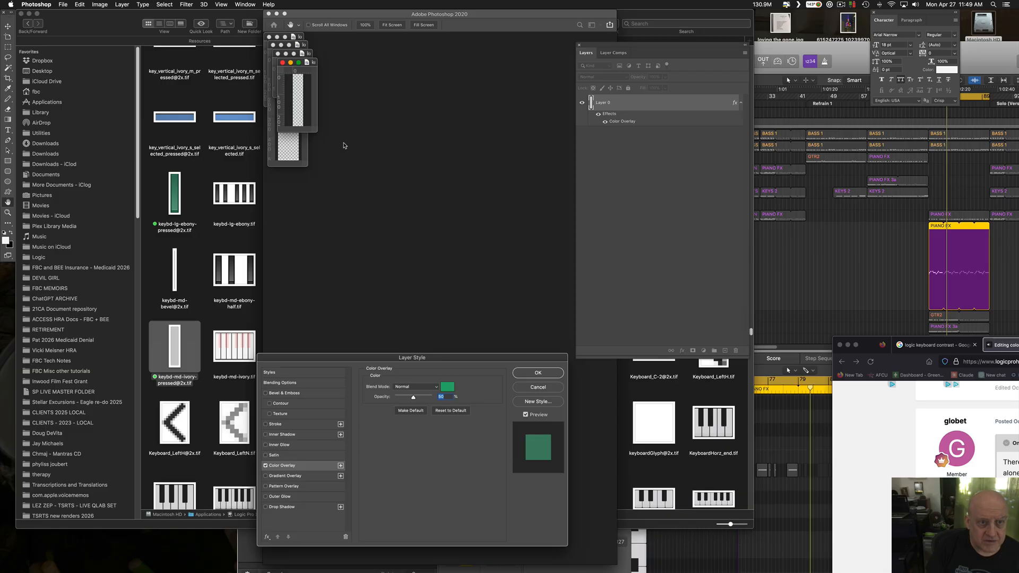
pyautogui.click(402, 205)
pyautogui.click(525, 383)
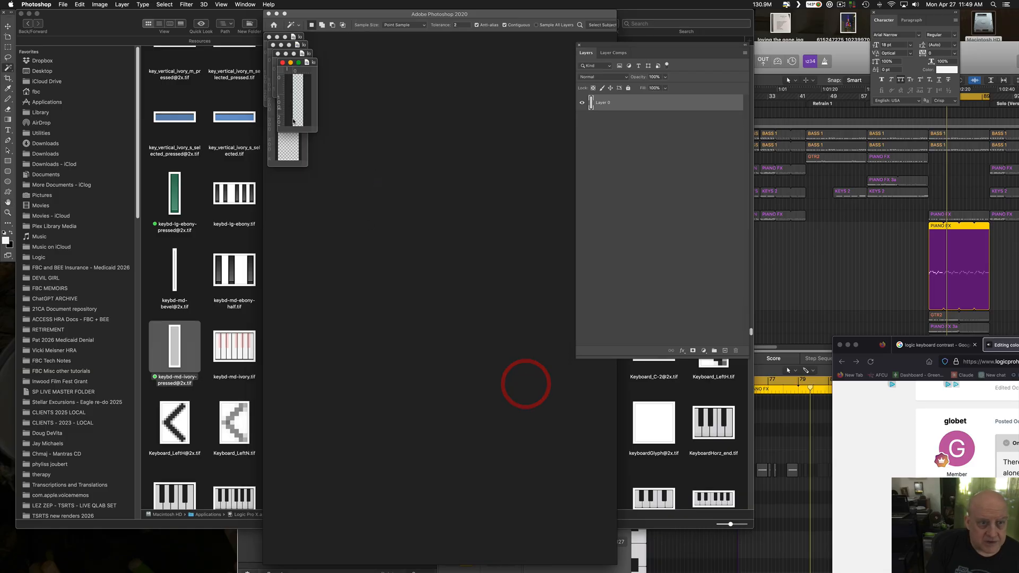
# Enlarge the front keybd-md-ivory image window and move it clear of the other stacked image windows.
pyautogui.moveTo(317, 132); pyautogui.dragTo(360, 236)
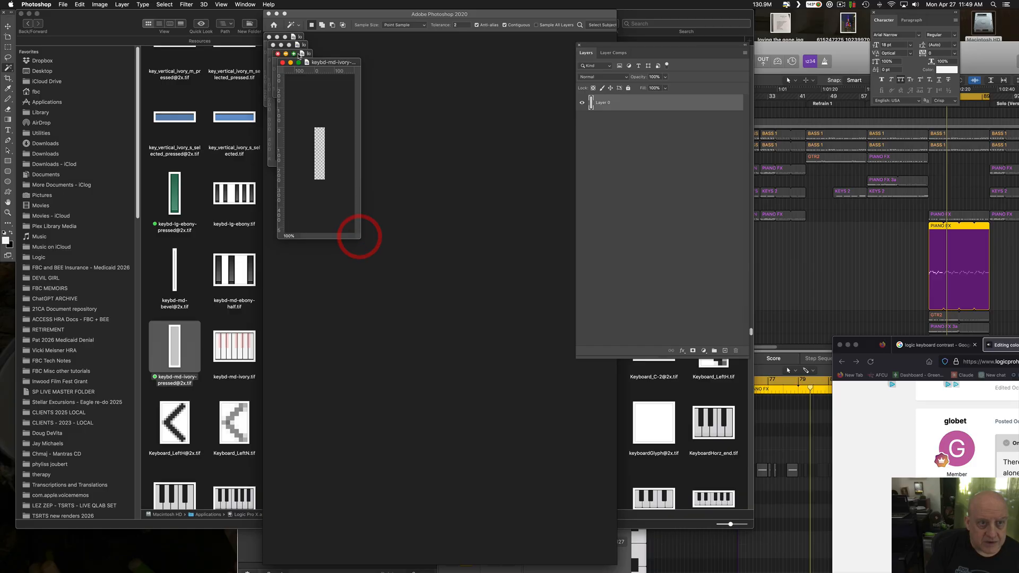
pyautogui.moveTo(310, 62); pyautogui.dragTo(435, 64)
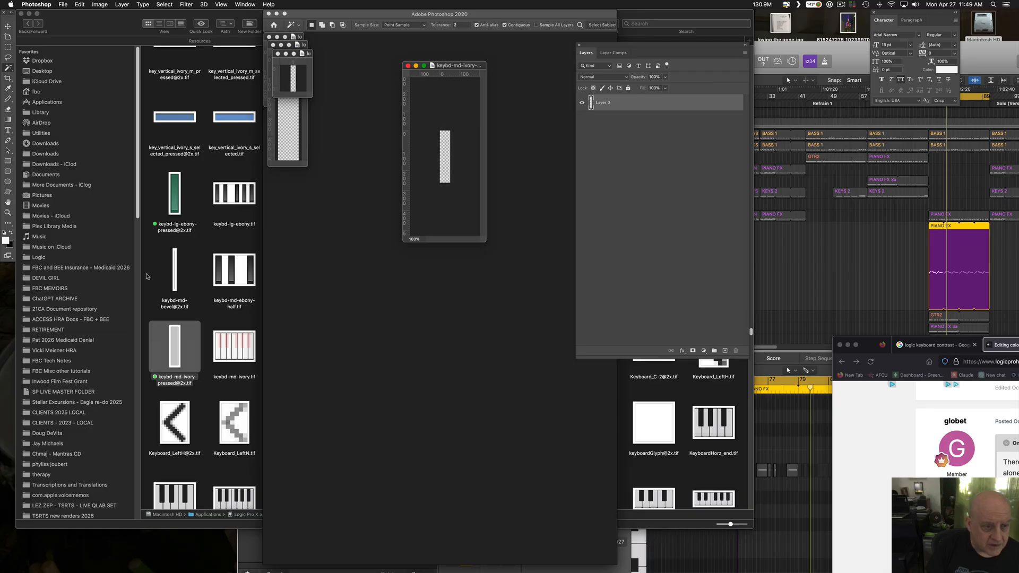
# Move the Finder Resources window lower to uncover the open image windows, and bring Photoshop's keybd-md-ivory image back to the front.
pyautogui.click(190, 229)
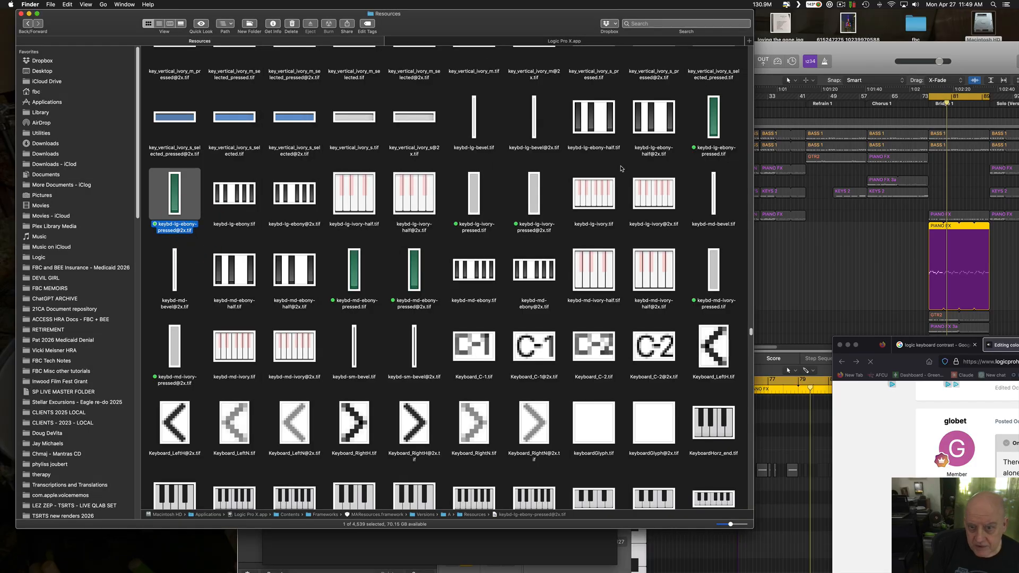
pyautogui.moveTo(572, 35); pyautogui.dragTo(548, 246)
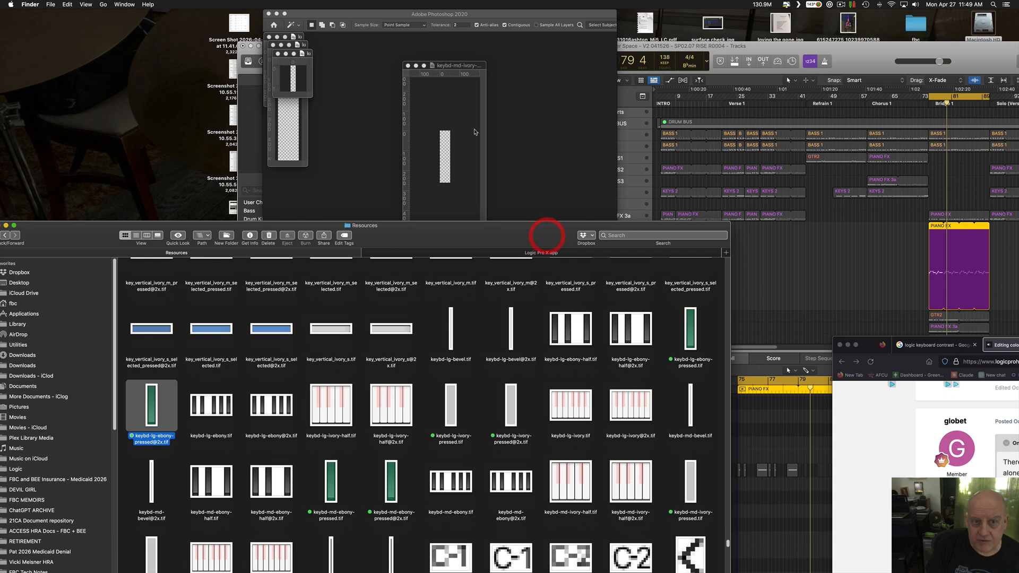
pyautogui.click(459, 125)
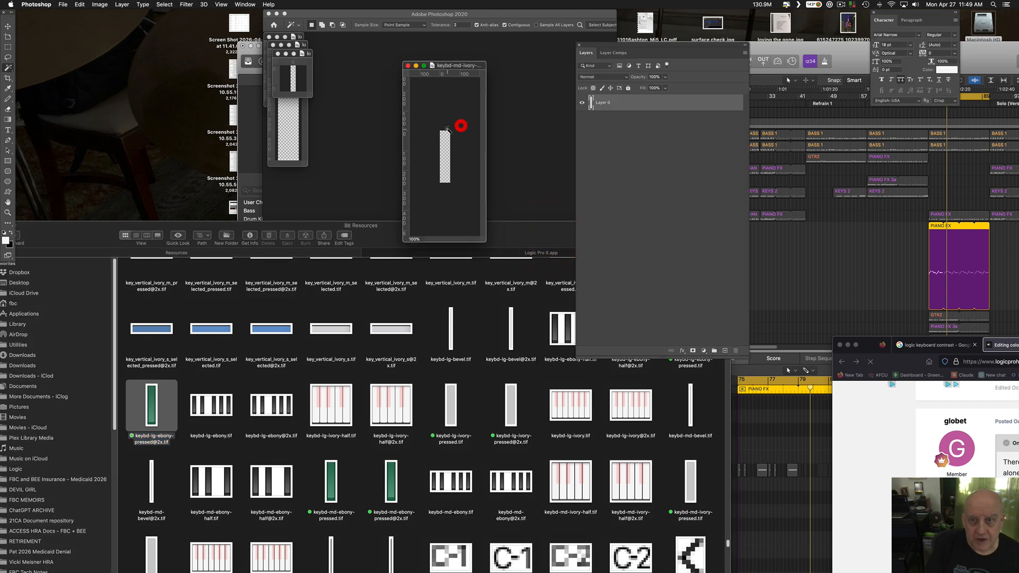
# Apply a green Color Overlay at 35% opacity to Layer 0 of the keybd-md-ivory-pressed@2x image.
pyautogui.click(122, 5)
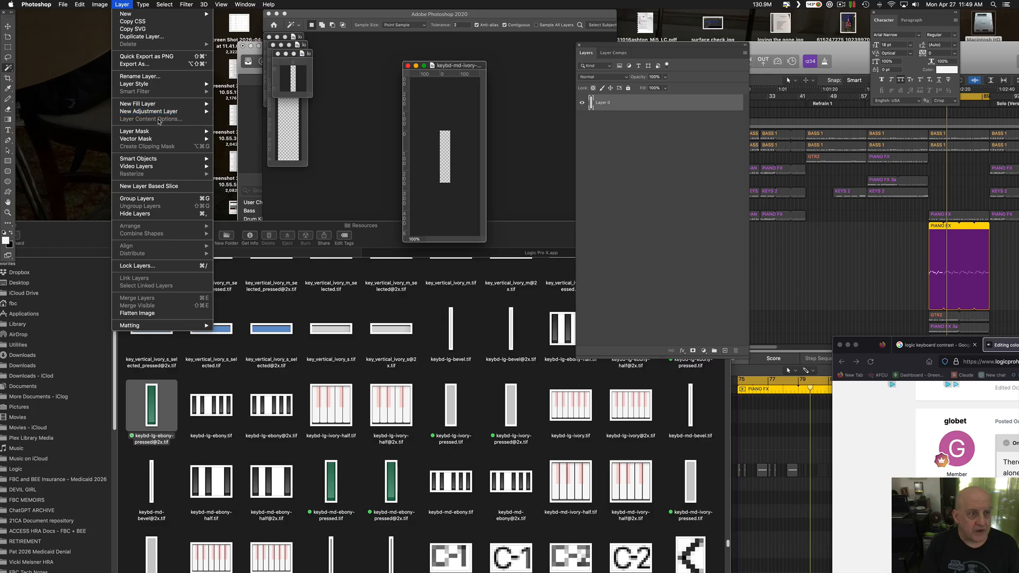
pyautogui.moveTo(215, 93)
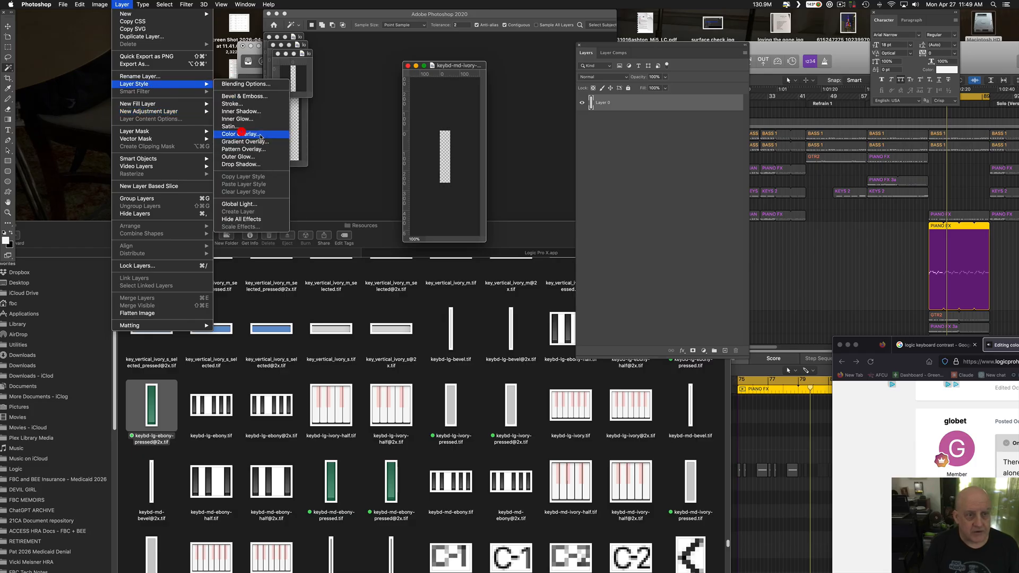
pyautogui.click(242, 134)
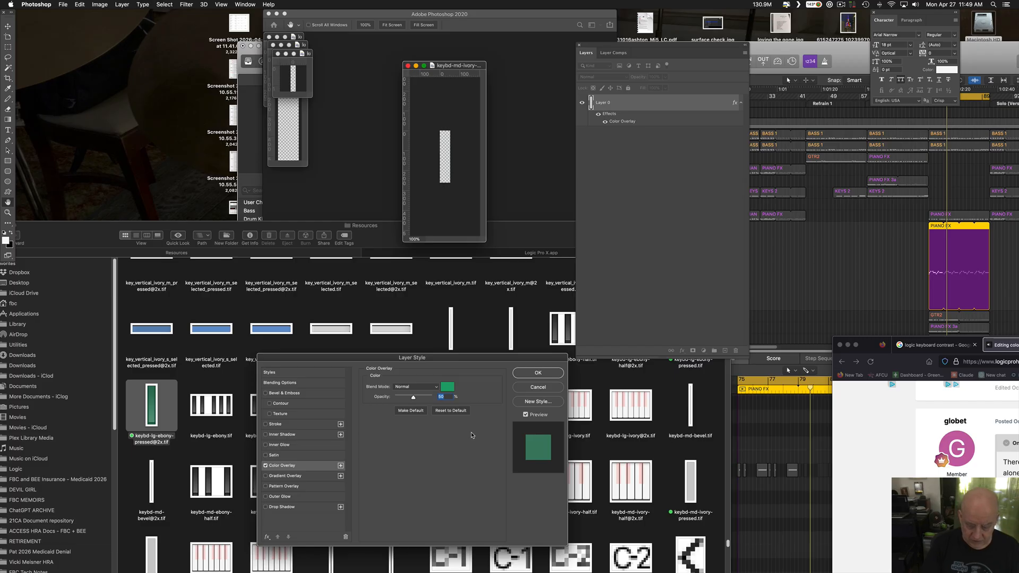
pyautogui.write('35')
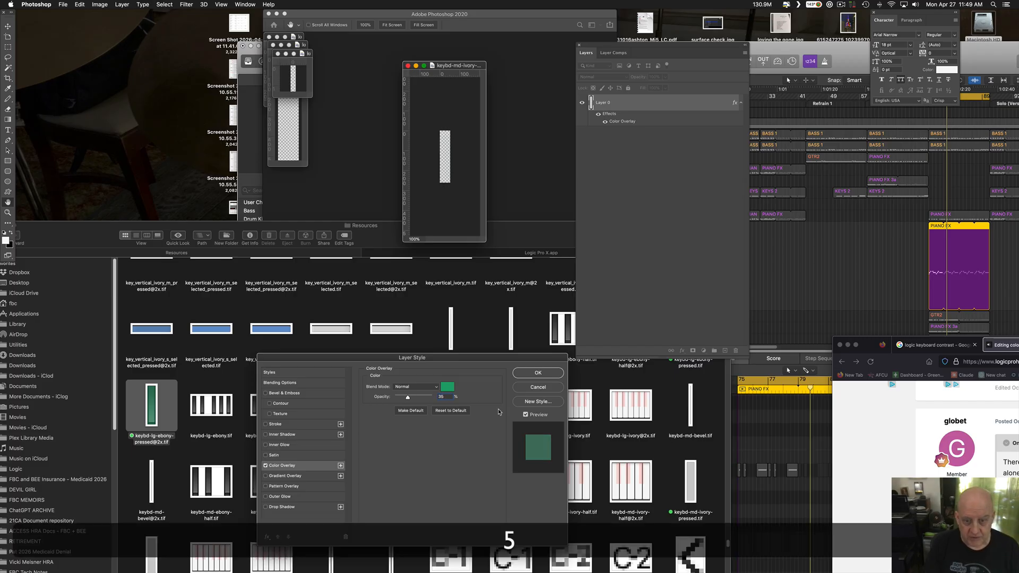
pyautogui.click(538, 373)
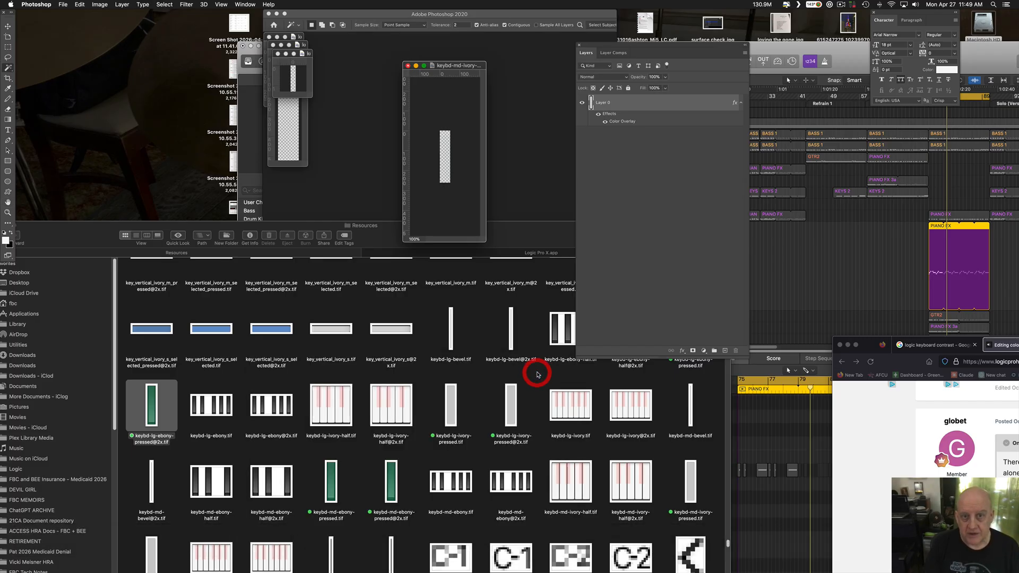
# Rasterize Layer 0's layer style, and save and close the keybd-md-ivory-pressed@2x image.
pyautogui.rightClick(640, 97)
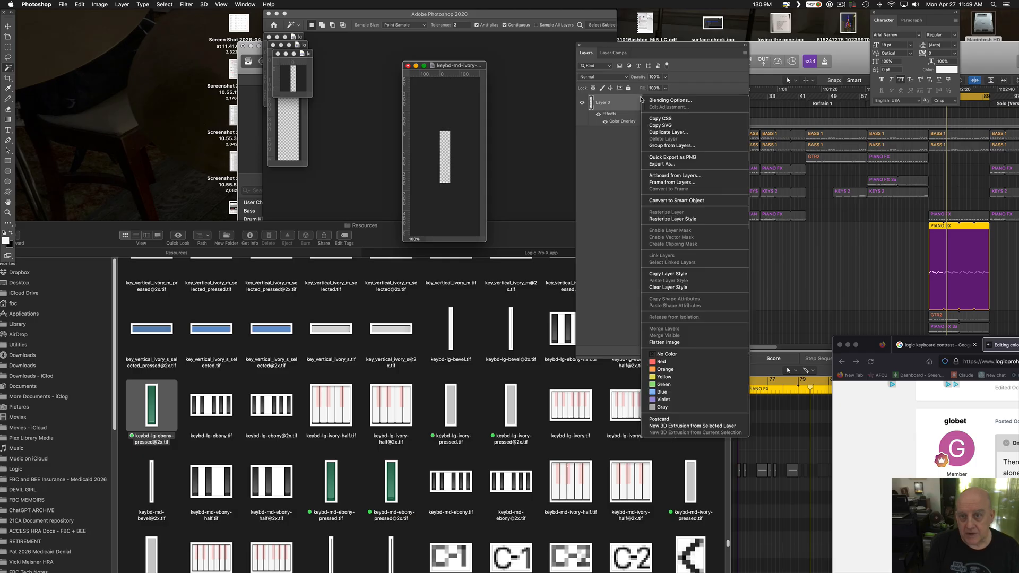
pyautogui.click(688, 219)
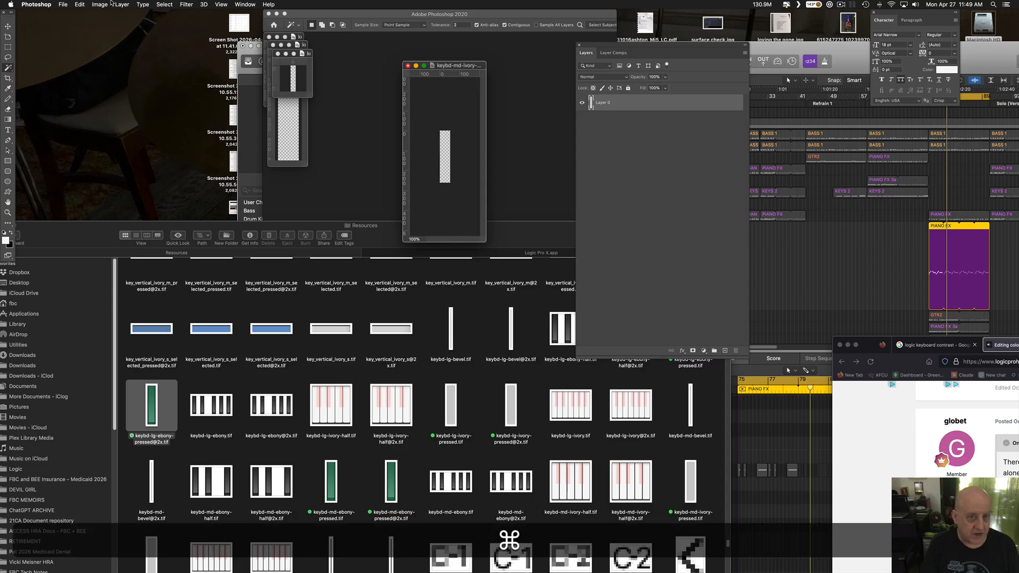
pyautogui.press('super+s')
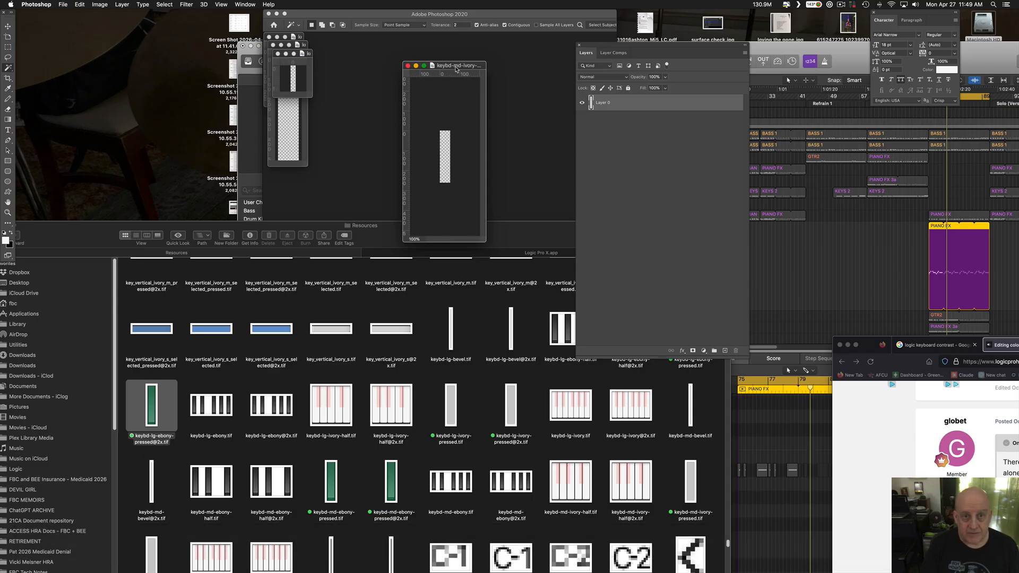
pyautogui.moveTo(456, 66); pyautogui.dragTo(509, 57)
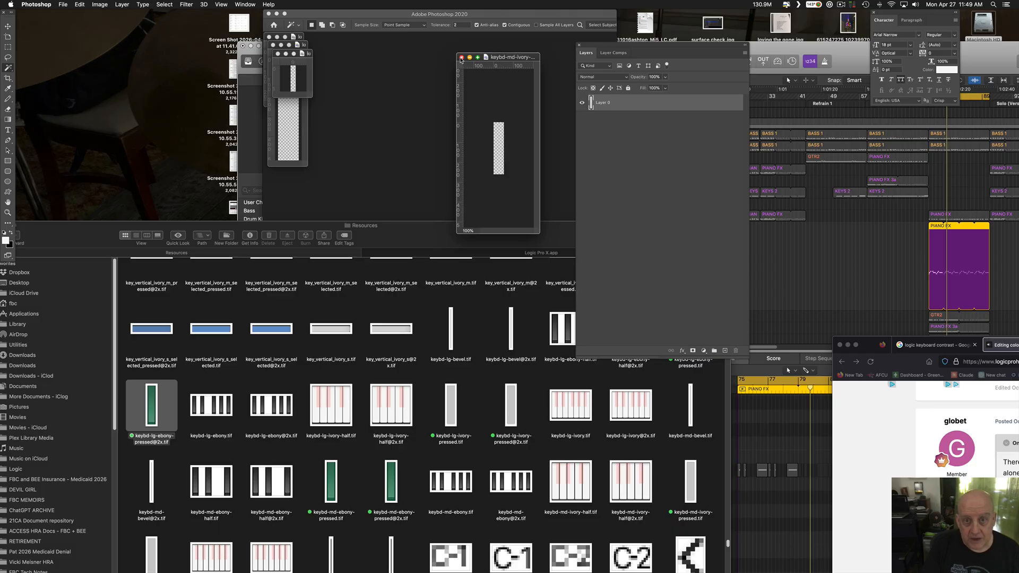
pyautogui.moveTo(534, 227)
pyautogui.mouseDown()
pyautogui.moveTo(575, 347)
pyautogui.moveTo(573, 297)
pyautogui.moveTo(537, 227)
pyautogui.mouseUp()
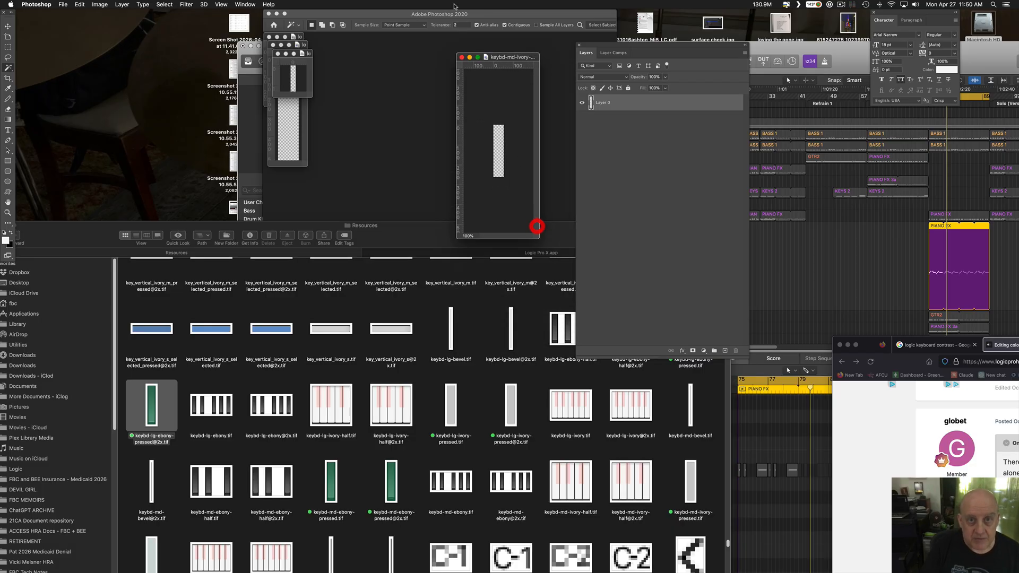
pyautogui.click(462, 57)
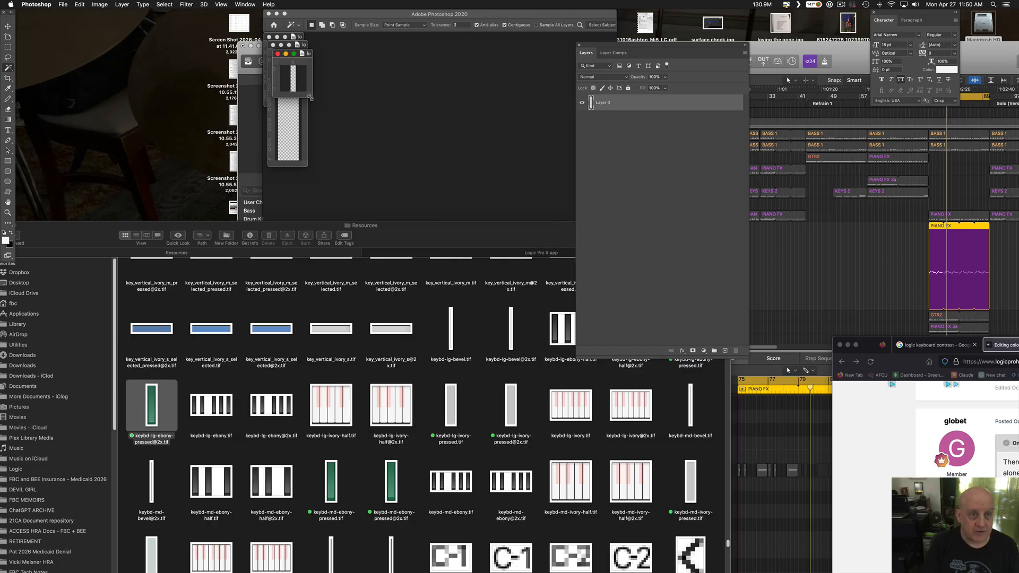
# Enlarge the keybd-md-ivory-pressed.tif window and apply the green Color Overlay at 35% opacity to its Layer 0.
pyautogui.moveTo(310, 98); pyautogui.dragTo(455, 220)
pyautogui.click(122, 4)
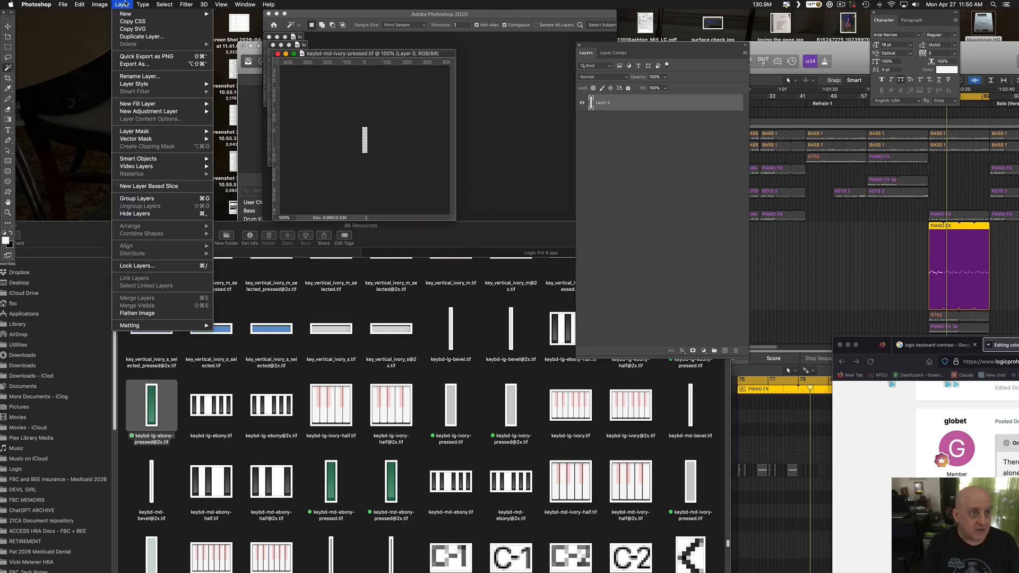
pyautogui.moveTo(202, 83)
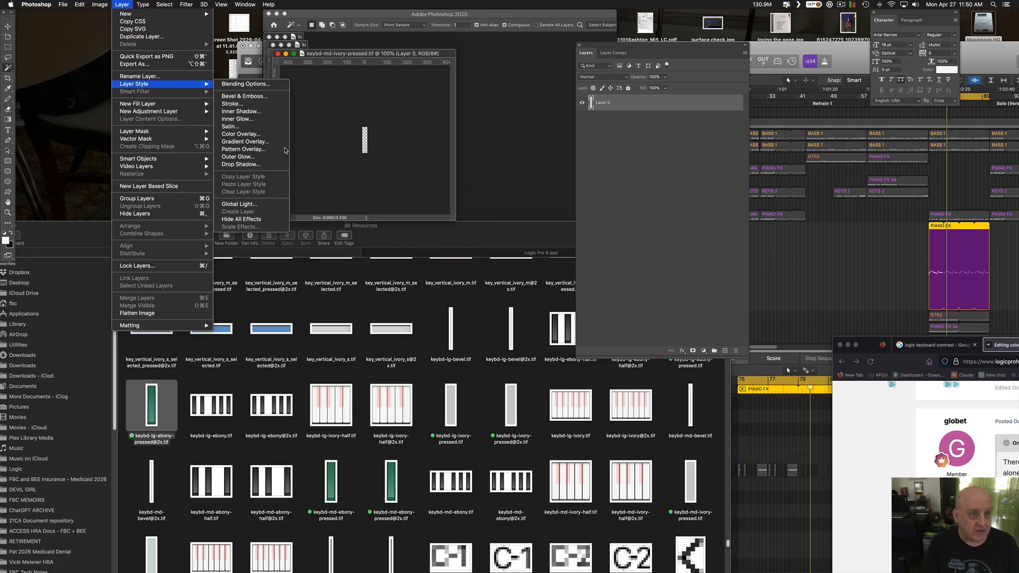
pyautogui.click(251, 135)
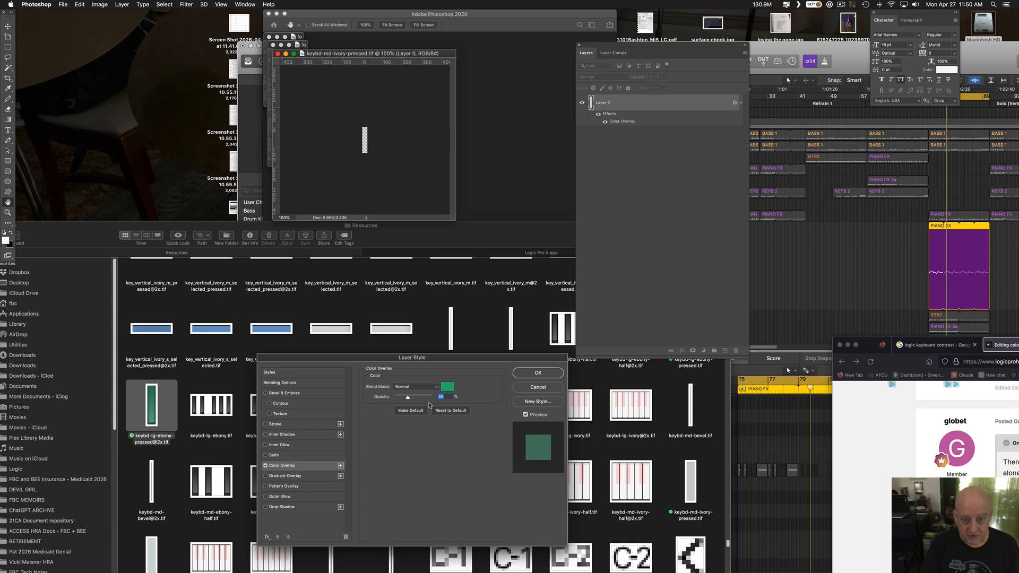
pyautogui.click(538, 373)
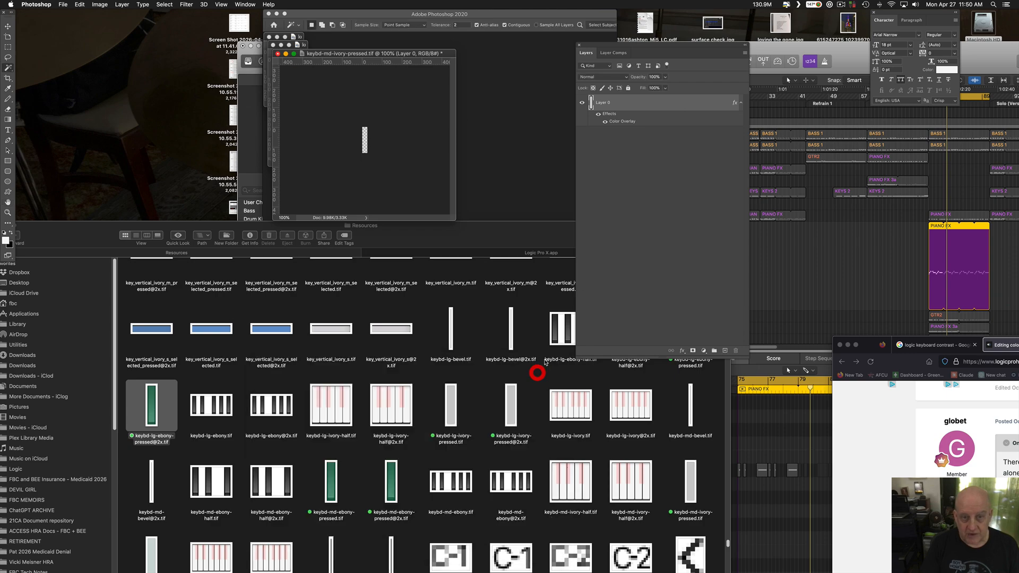
# Rasterize the Color Overlay into Layer 0, and save and close keybd-md-ivory-pressed.tif.
pyautogui.rightClick(621, 102)
pyautogui.click(651, 226)
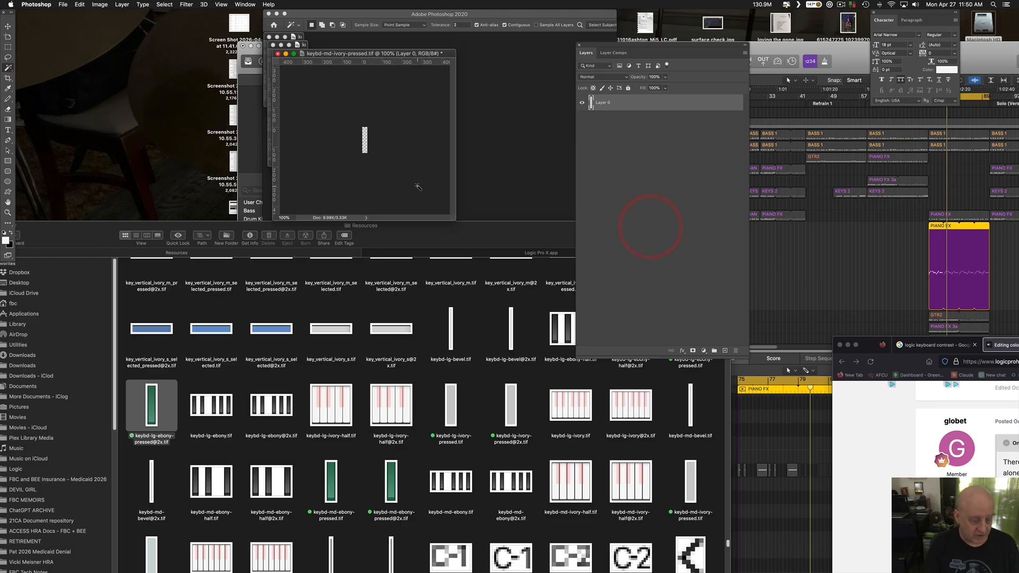
pyautogui.press('super+s')
pyautogui.click(277, 54)
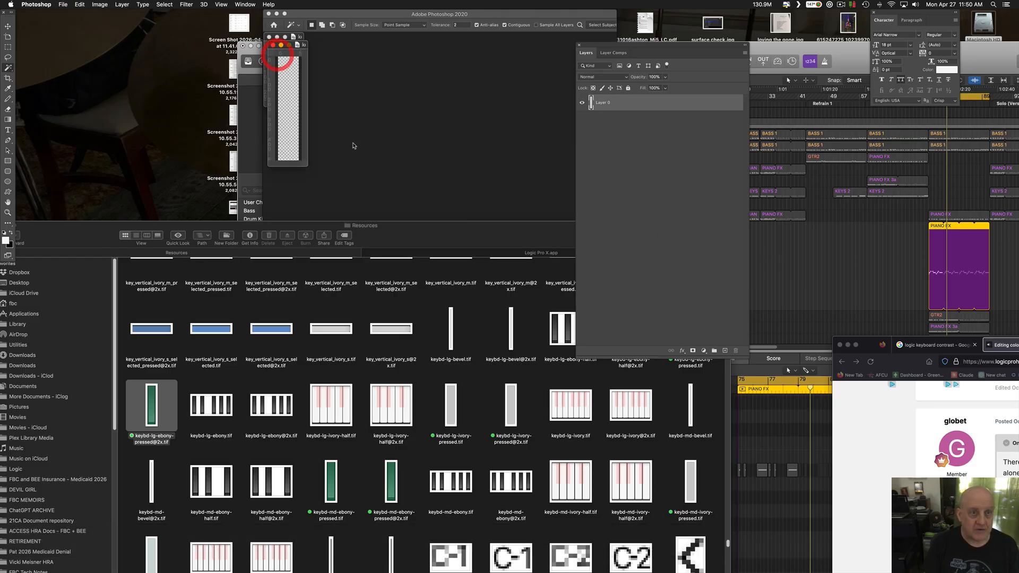
pyautogui.moveTo(305, 165); pyautogui.dragTo(415, 229)
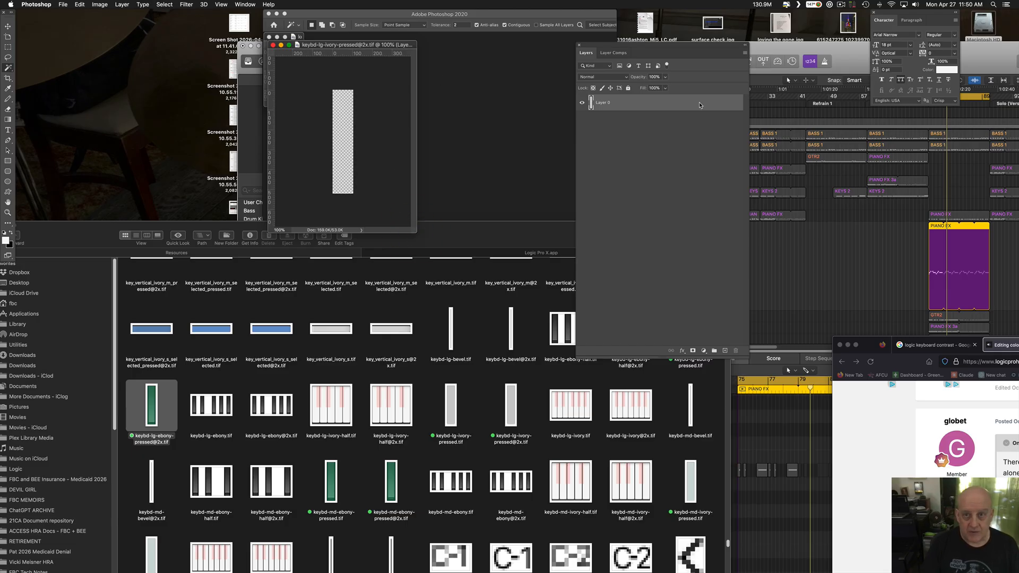
pyautogui.click(119, 5)
pyautogui.moveTo(150, 85)
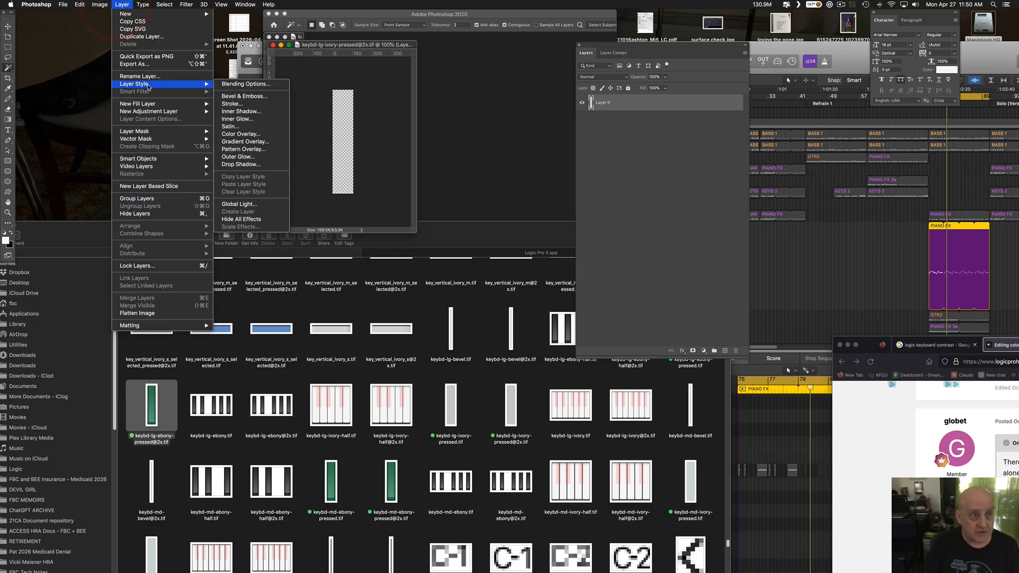
pyautogui.click(266, 134)
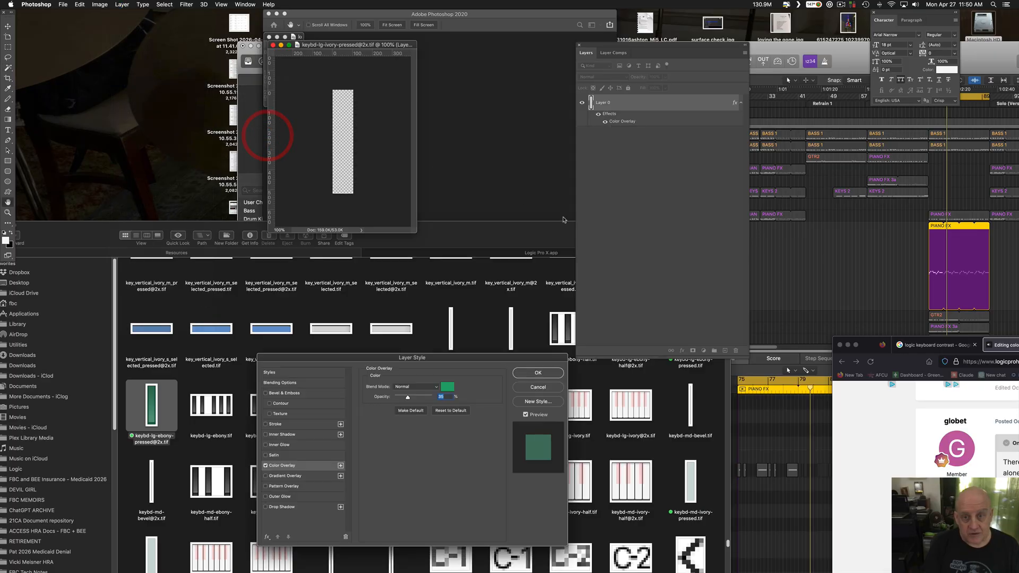
pyautogui.press('Return')
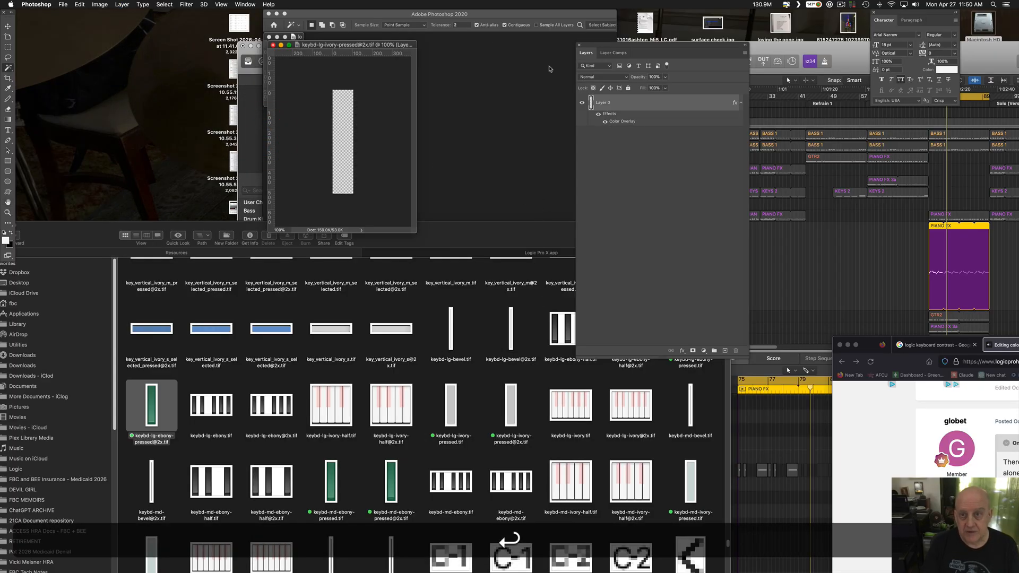
pyautogui.rightClick(675, 110)
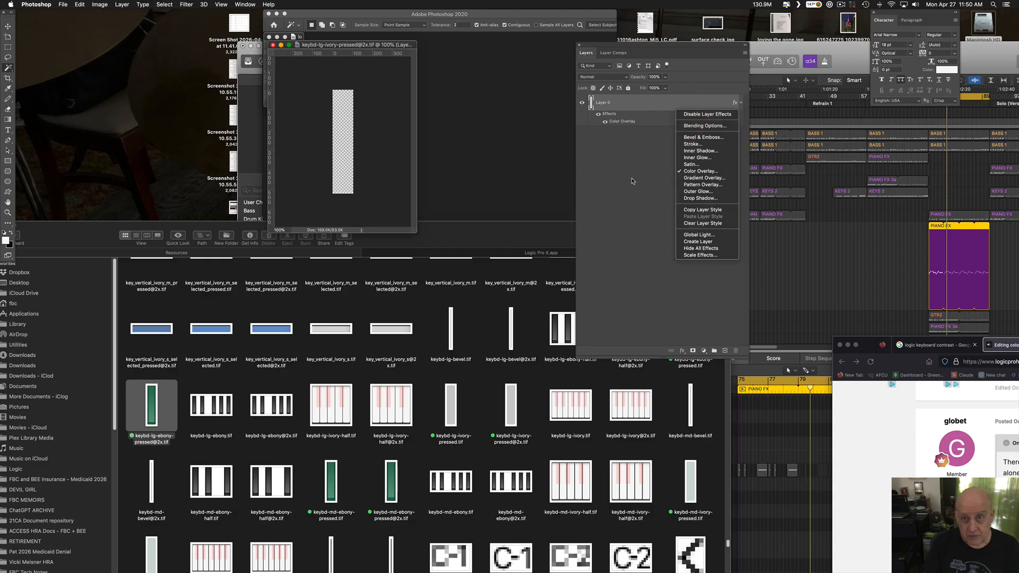
pyautogui.rightClick(631, 103)
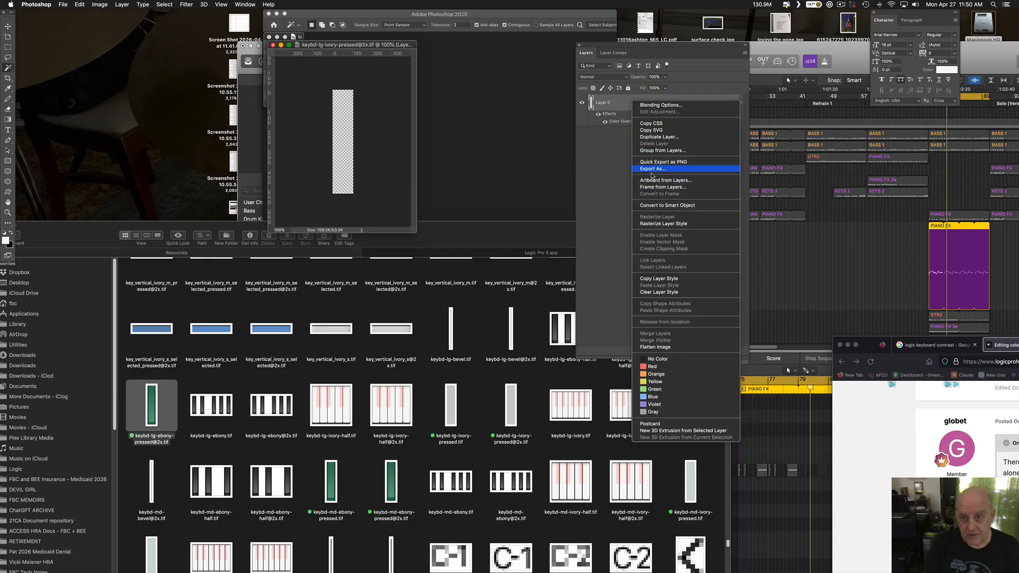
pyautogui.click(662, 226)
pyautogui.rightClick(651, 97)
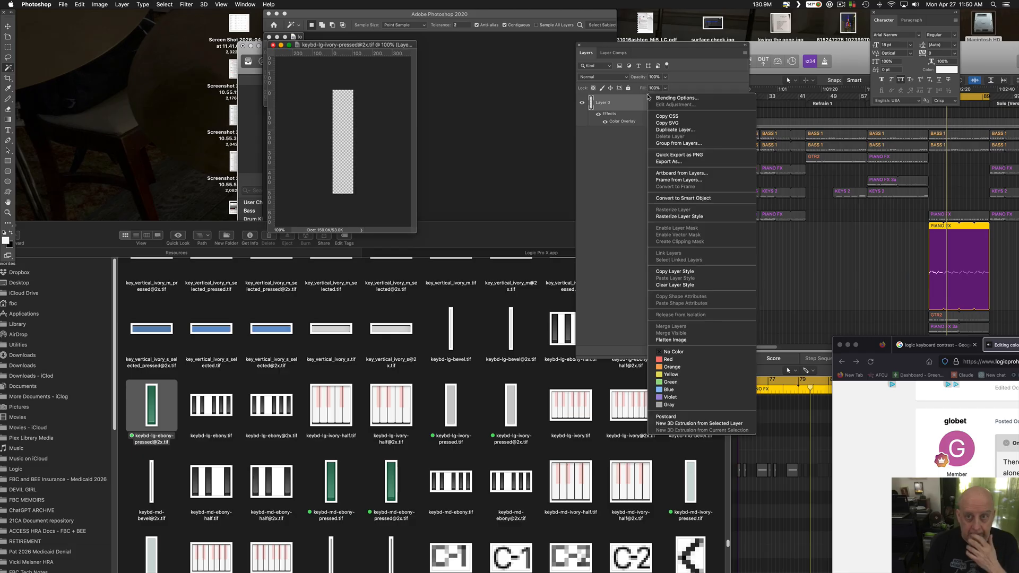
pyautogui.click(645, 97)
pyautogui.rightClick(626, 104)
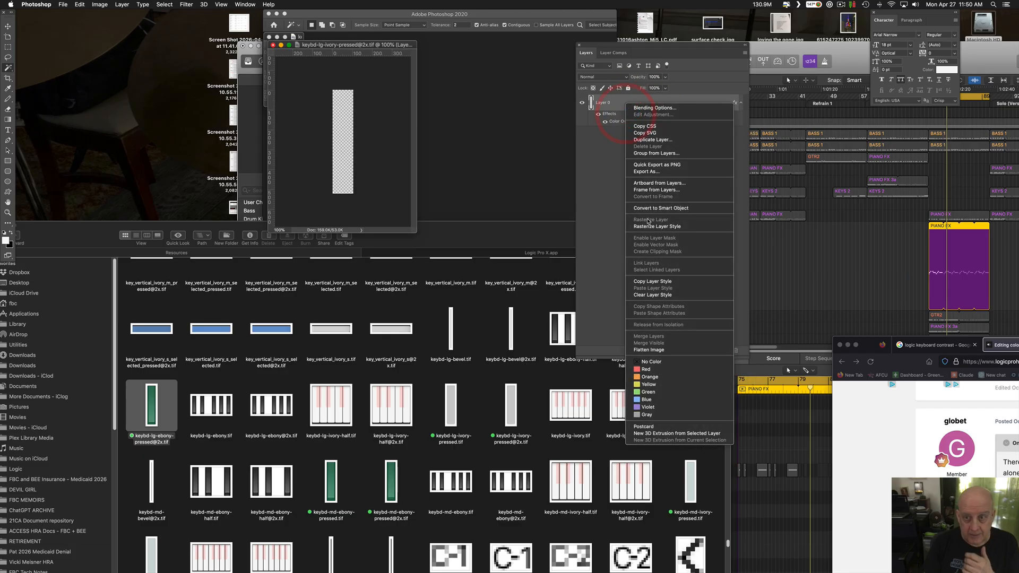
pyautogui.click(647, 229)
pyautogui.rightClick(622, 99)
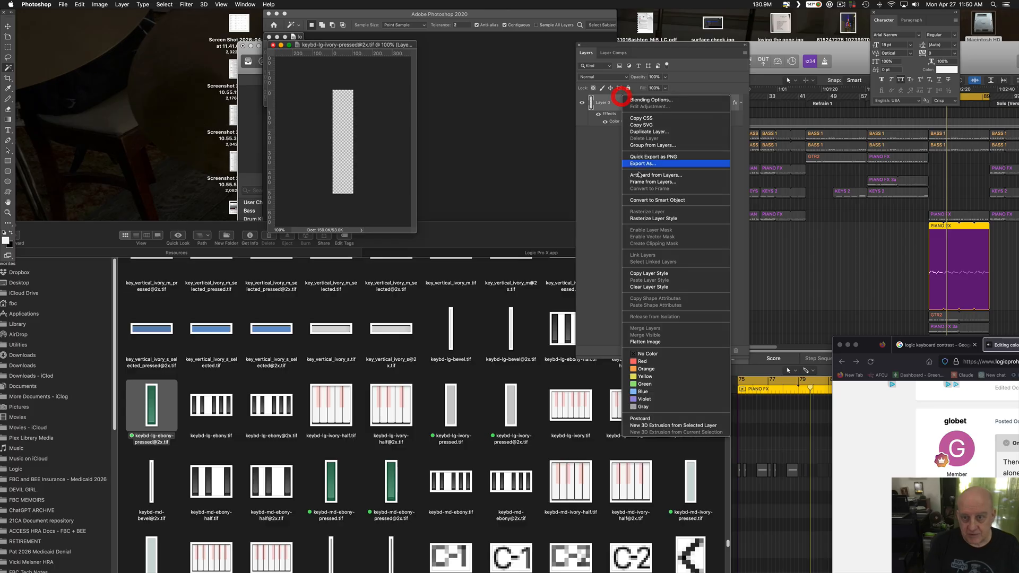
pyautogui.click(649, 218)
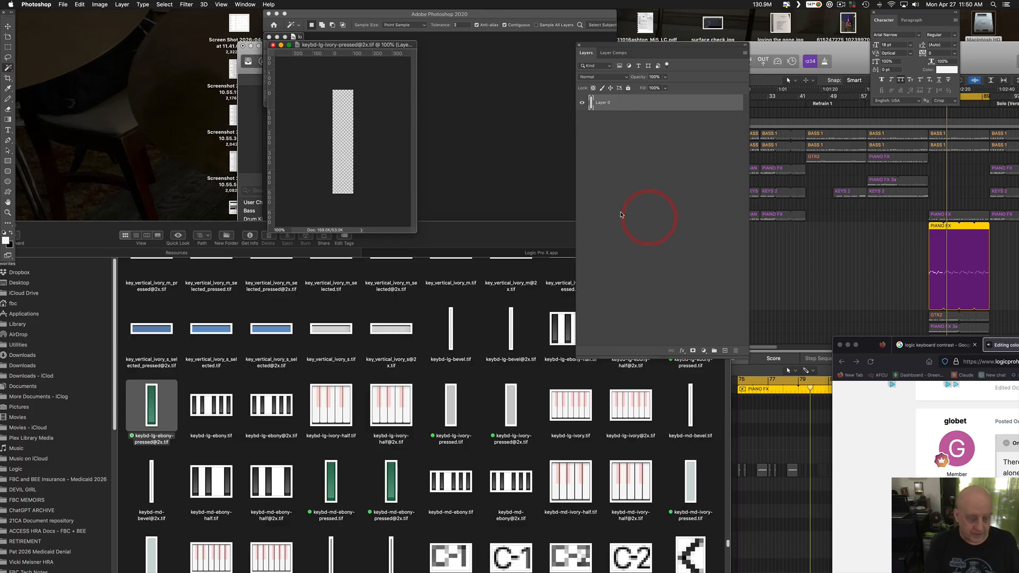
pyautogui.press('super+s')
pyautogui.press('super+w')
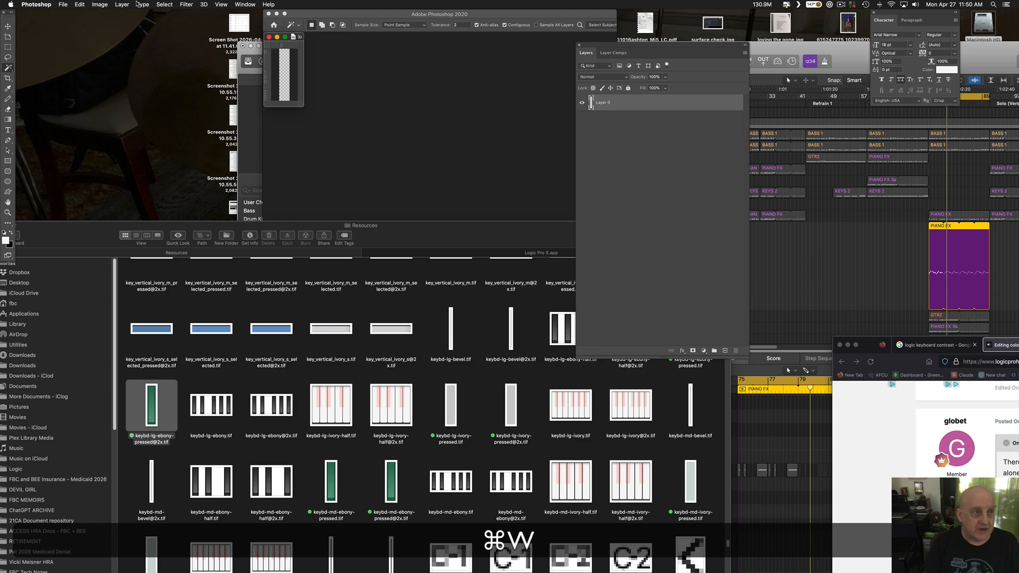
# Apply the green Color Overlay at 35% opacity to Layer 0 of the last open ivory pressed-key image.
pyautogui.click(122, 4)
pyautogui.moveTo(170, 89)
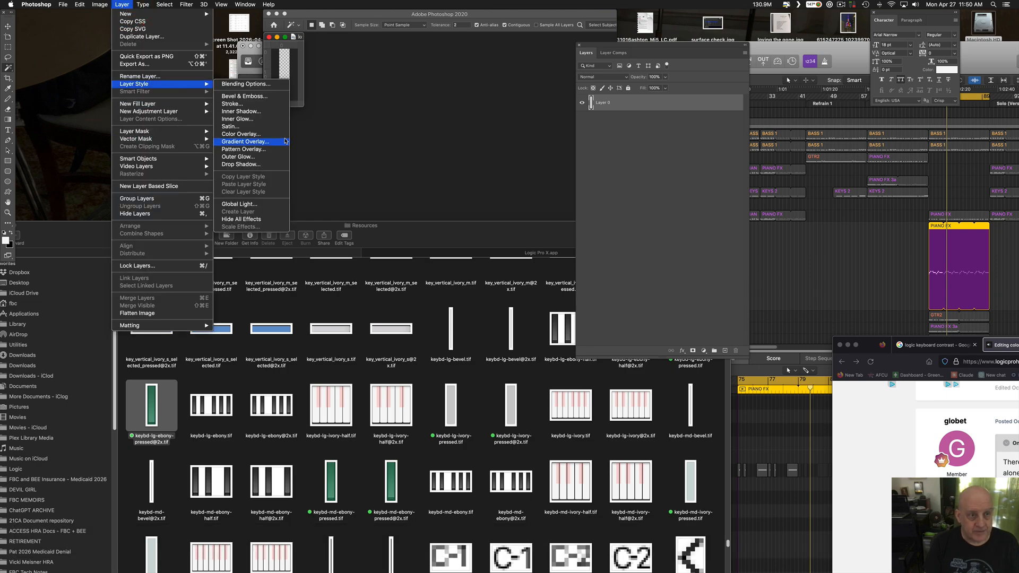
pyautogui.click(251, 136)
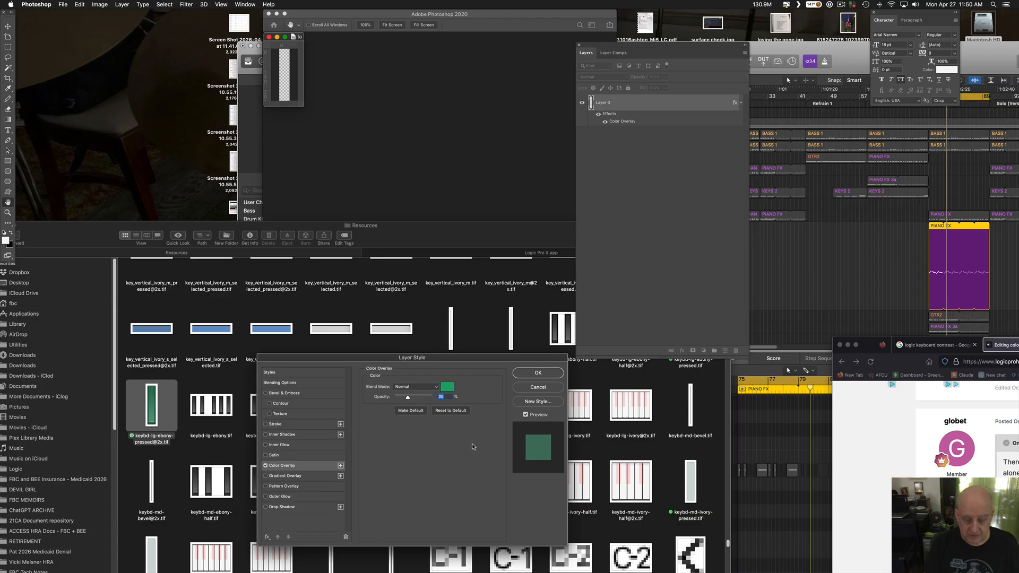
pyautogui.press('Return')
# Rasterize the layer style of Layer 0 in the last open ivory pressed-key image and close it.
pyautogui.rightClick(642, 104)
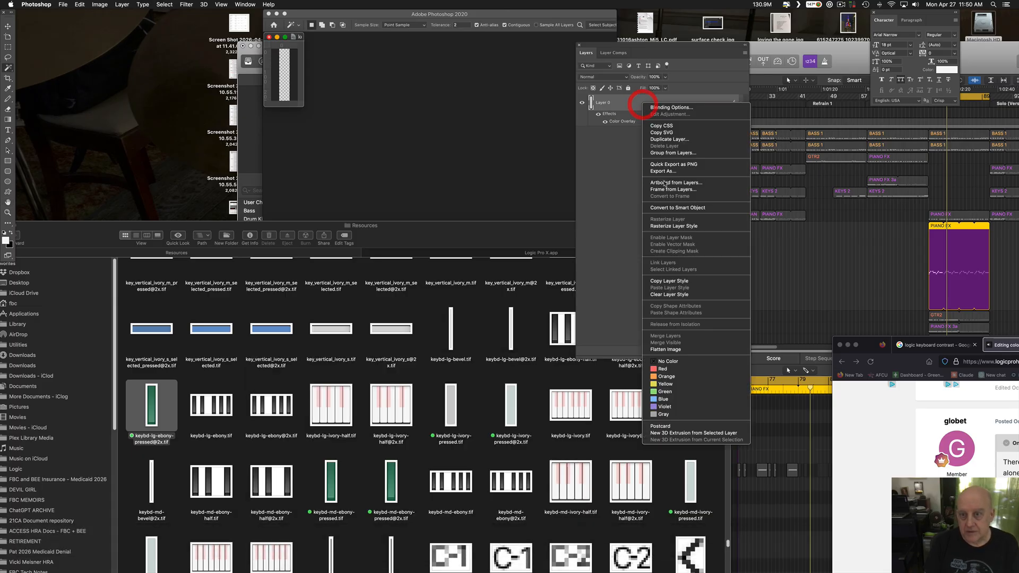
pyautogui.click(670, 226)
pyautogui.press('super+w')
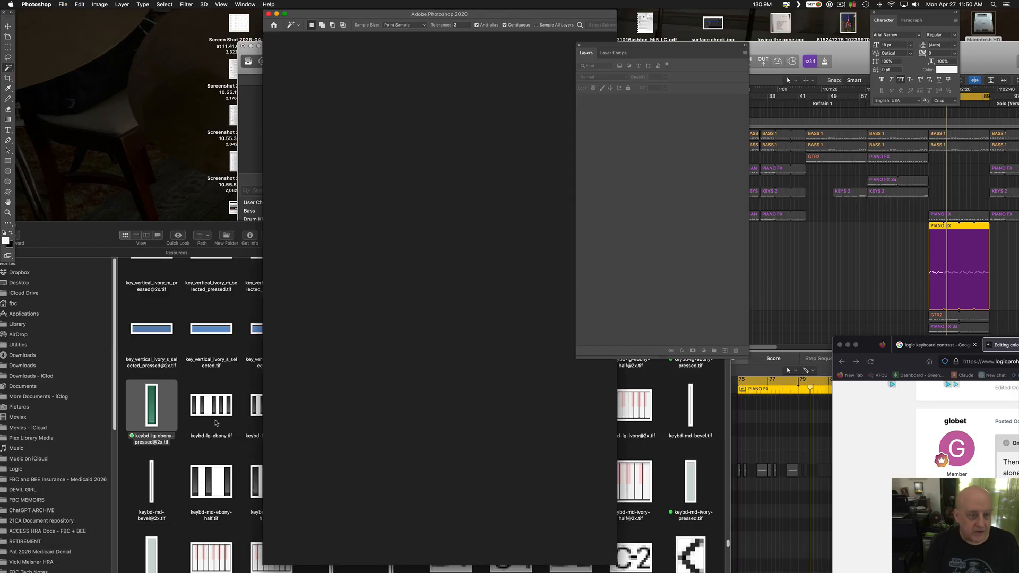
# Switch to Logic Pro X, quit it without saving the project changes, and relaunch it.
pyautogui.click(254, 160)
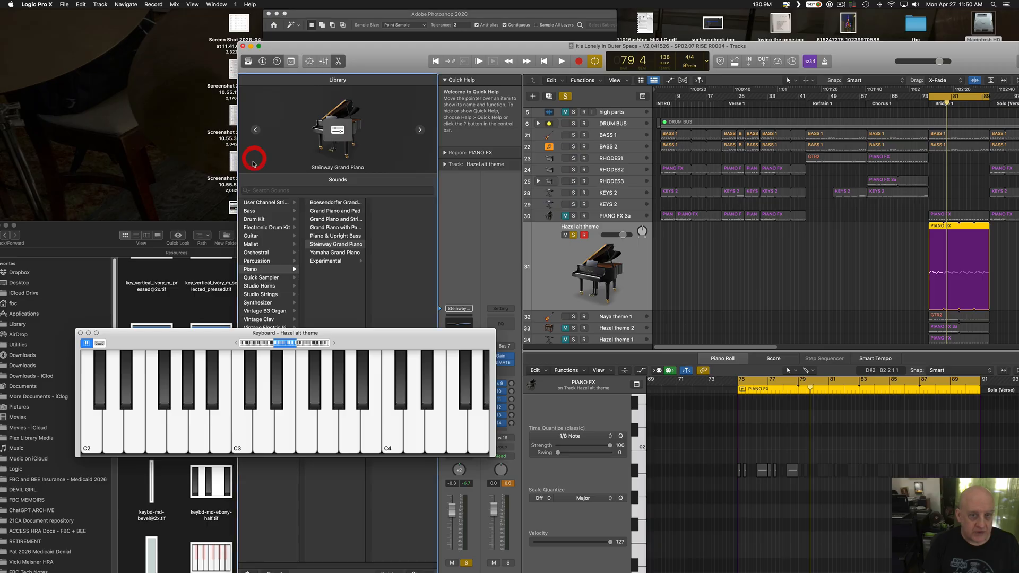
pyautogui.press('super+q')
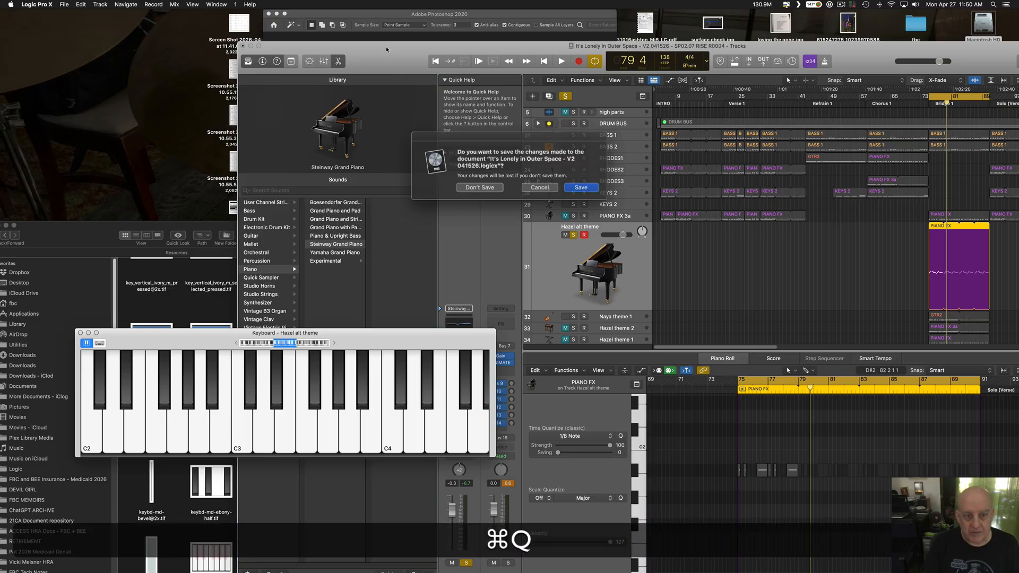
pyautogui.click(484, 185)
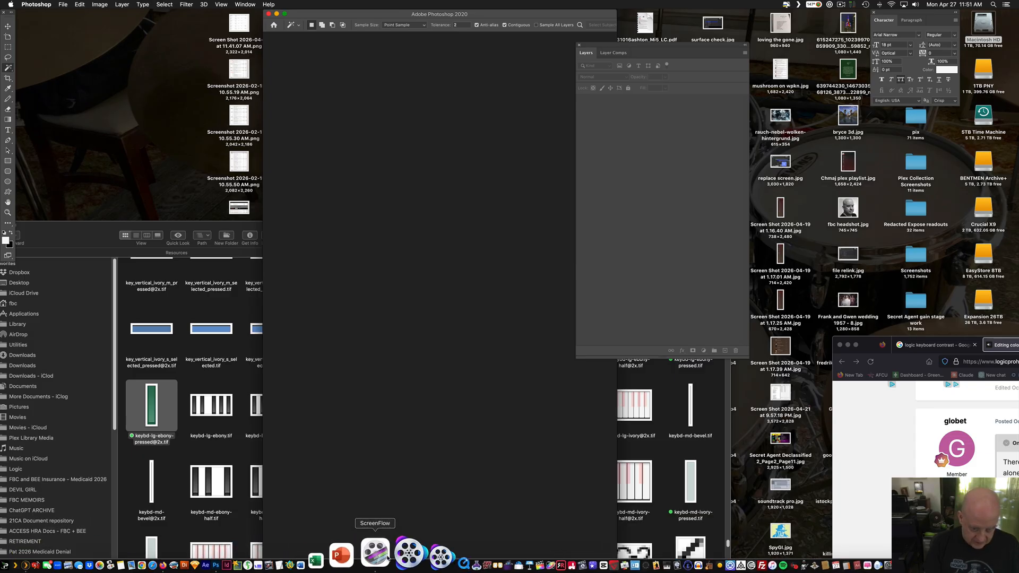
pyautogui.click(626, 555)
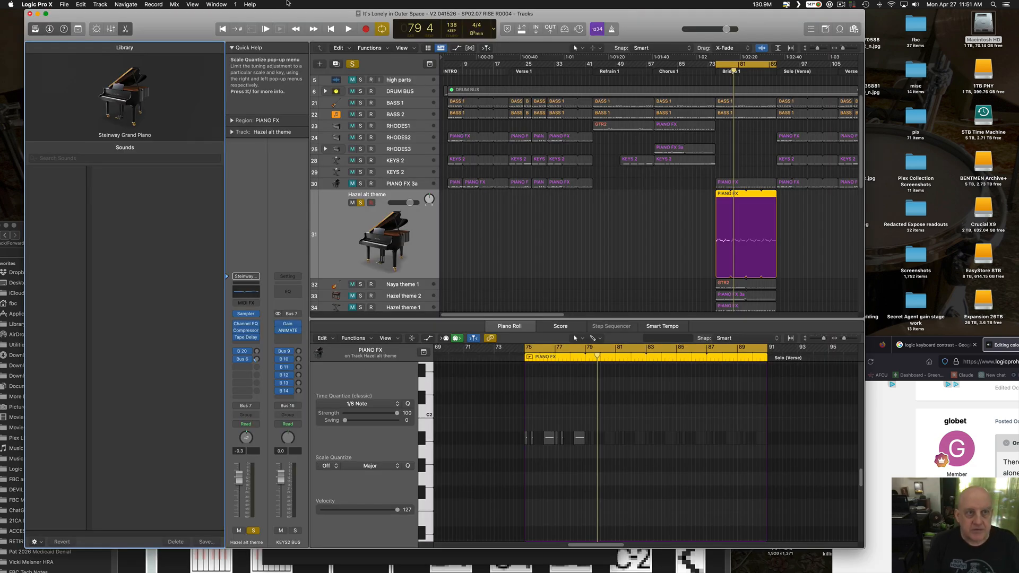
# Show the on-screen keyboard for the Hazel alt theme track and enlarge its window to full-size keys.
pyautogui.click(216, 5)
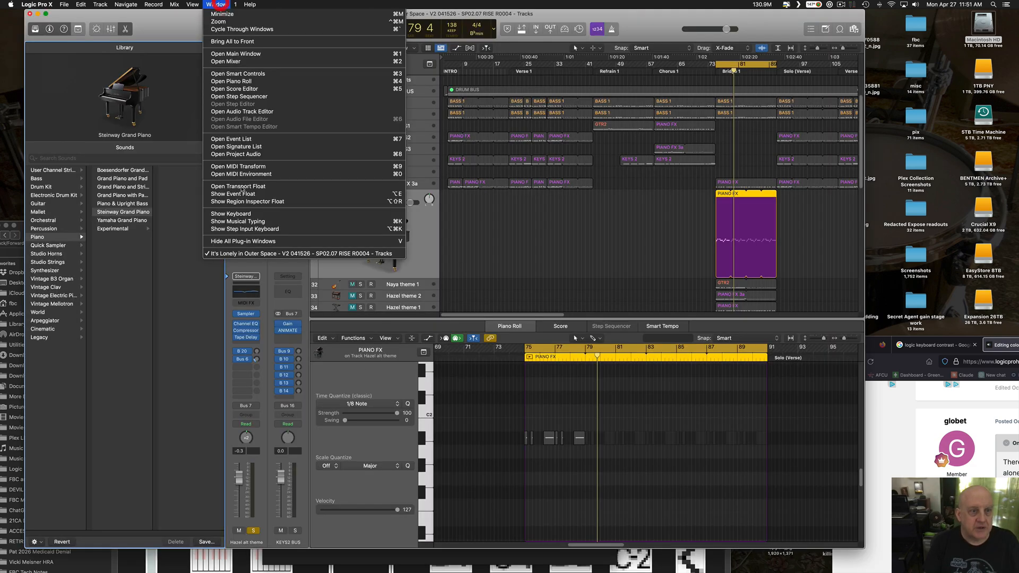
pyautogui.click(253, 214)
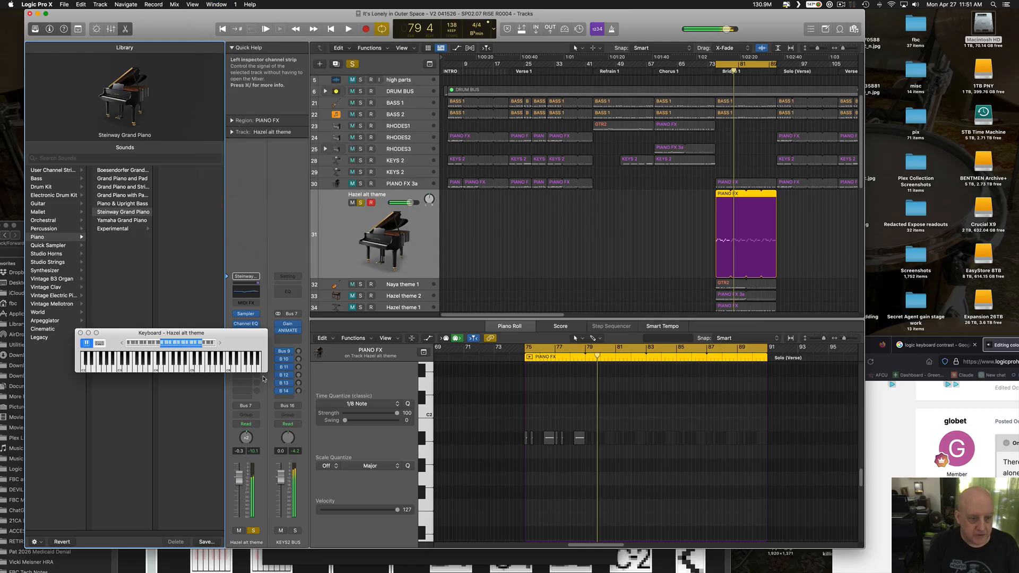
pyautogui.moveTo(264, 379); pyautogui.dragTo(518, 457)
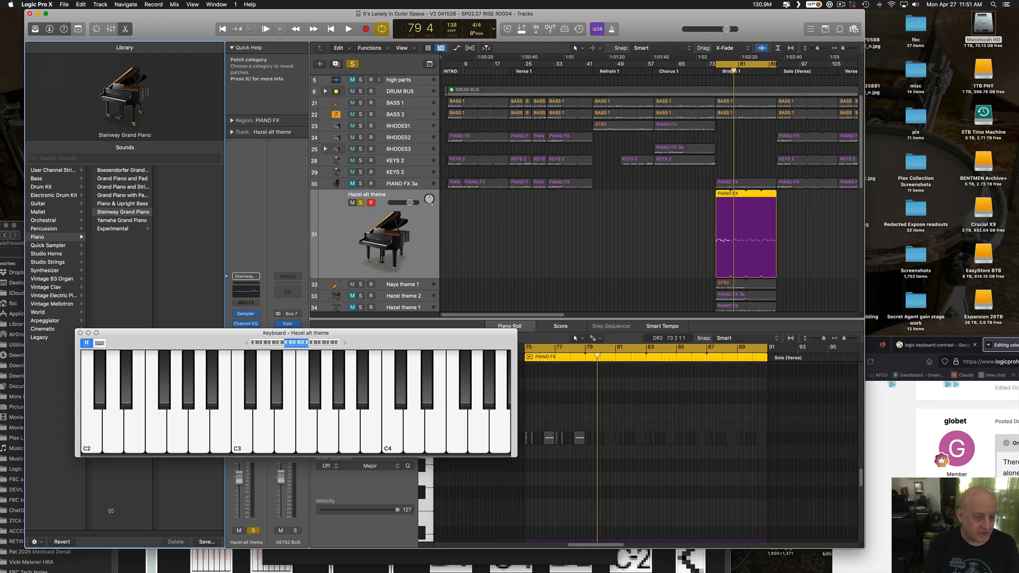
# Switch to Finder, browse the image files in the Resources folder through to the end of the list, and close that folder's tab.
pyautogui.click(314, 571)
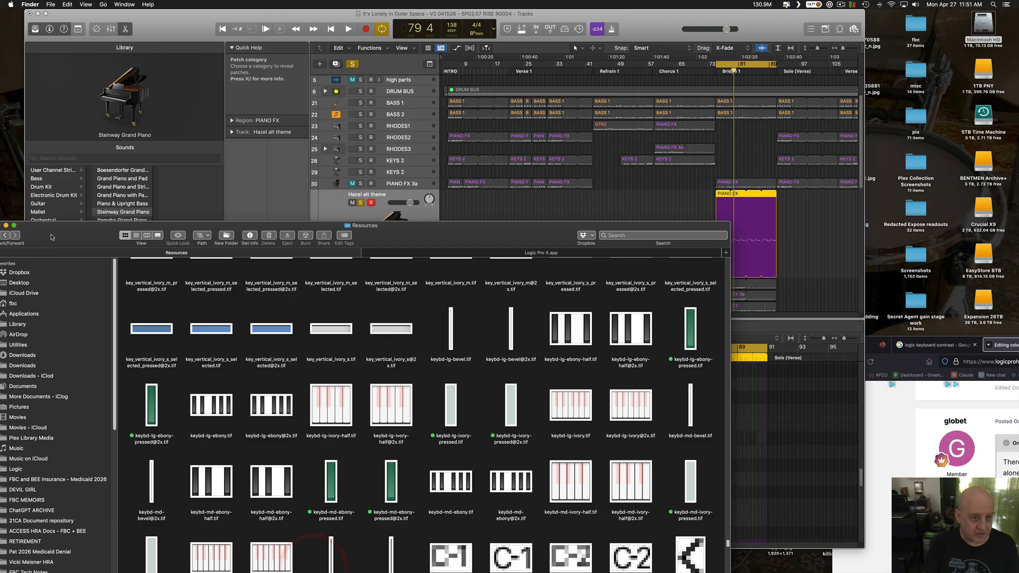
pyautogui.moveTo(80, 234); pyautogui.dragTo(118, 40)
pyautogui.scroll(10, 380, 298)
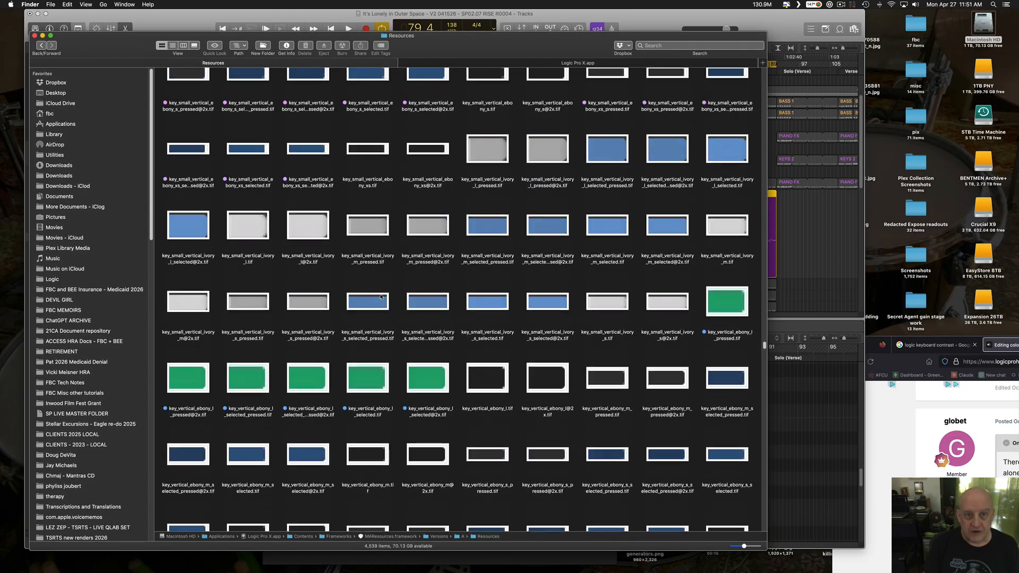
pyautogui.scroll(-5, 381, 297)
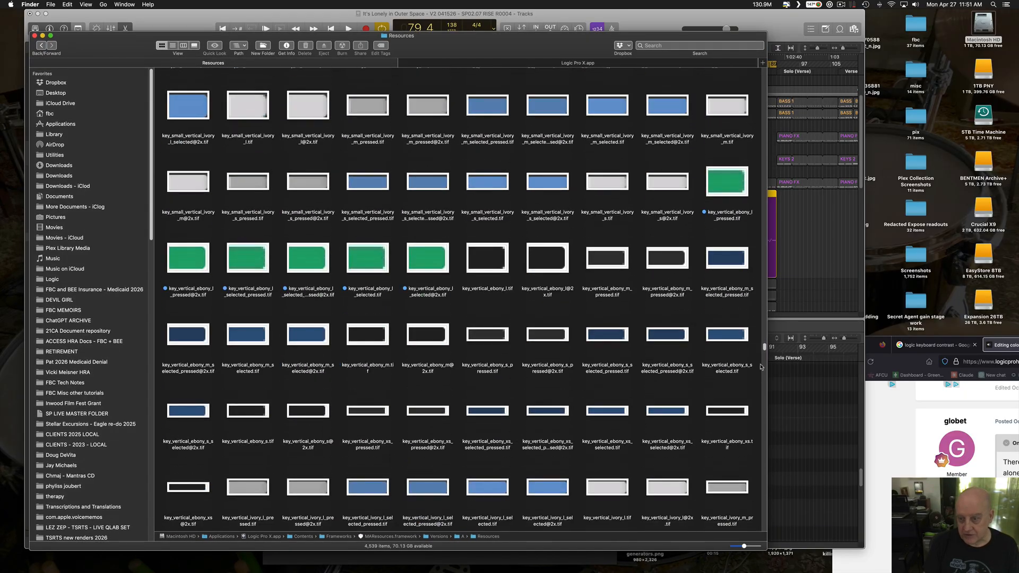
pyautogui.moveTo(765, 346)
pyautogui.mouseDown()
pyautogui.moveTo(757, 140)
pyautogui.moveTo(734, 104)
pyautogui.moveTo(733, 70)
pyautogui.mouseUp()
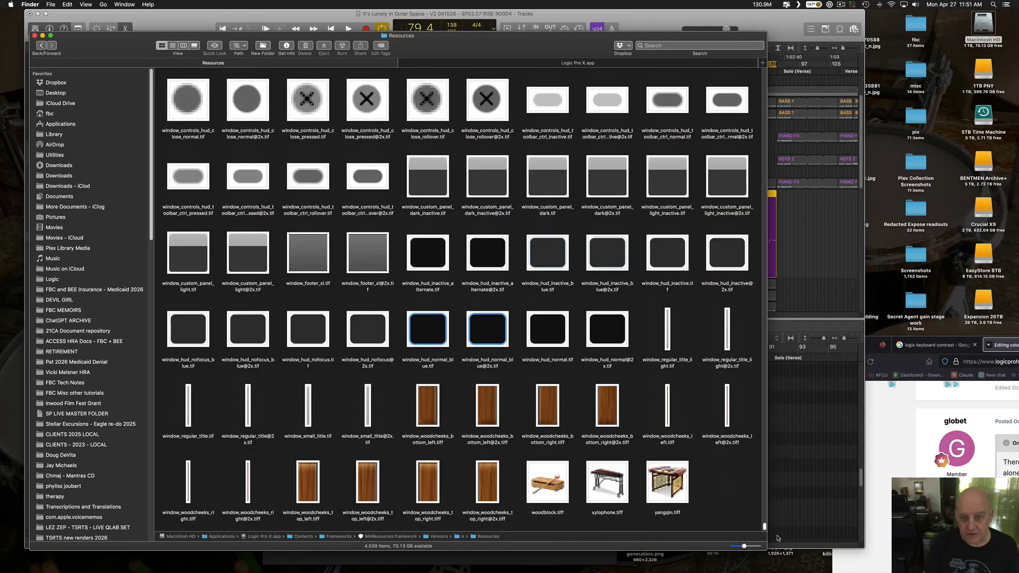
pyautogui.press('super+w')
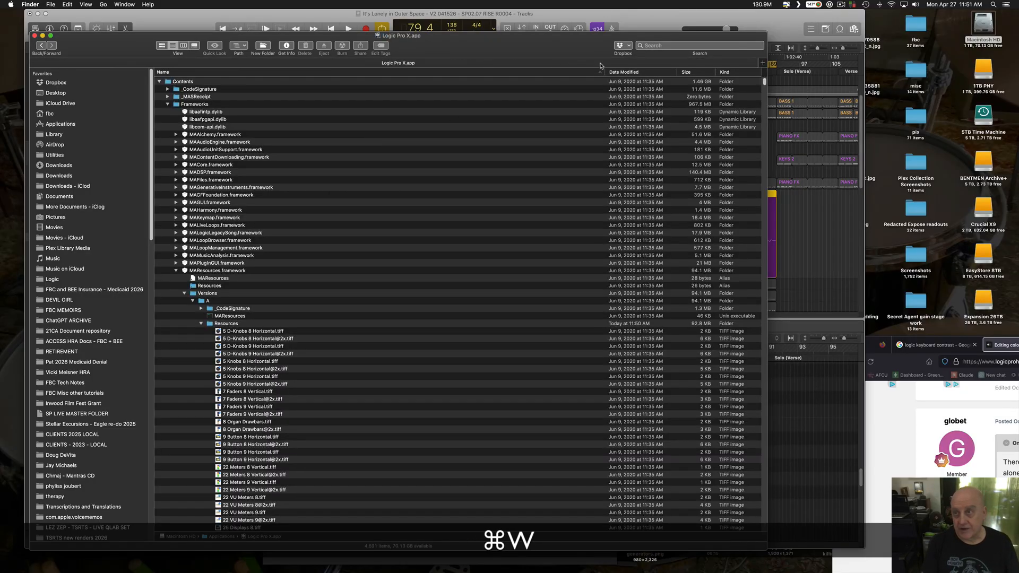
pyautogui.click(830, 5)
pyautogui.click(841, 5)
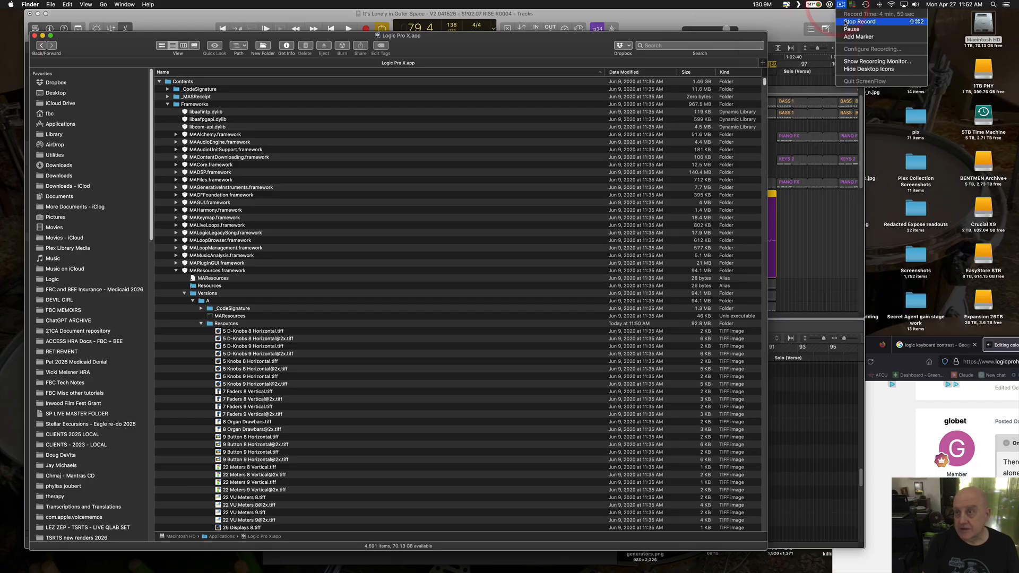